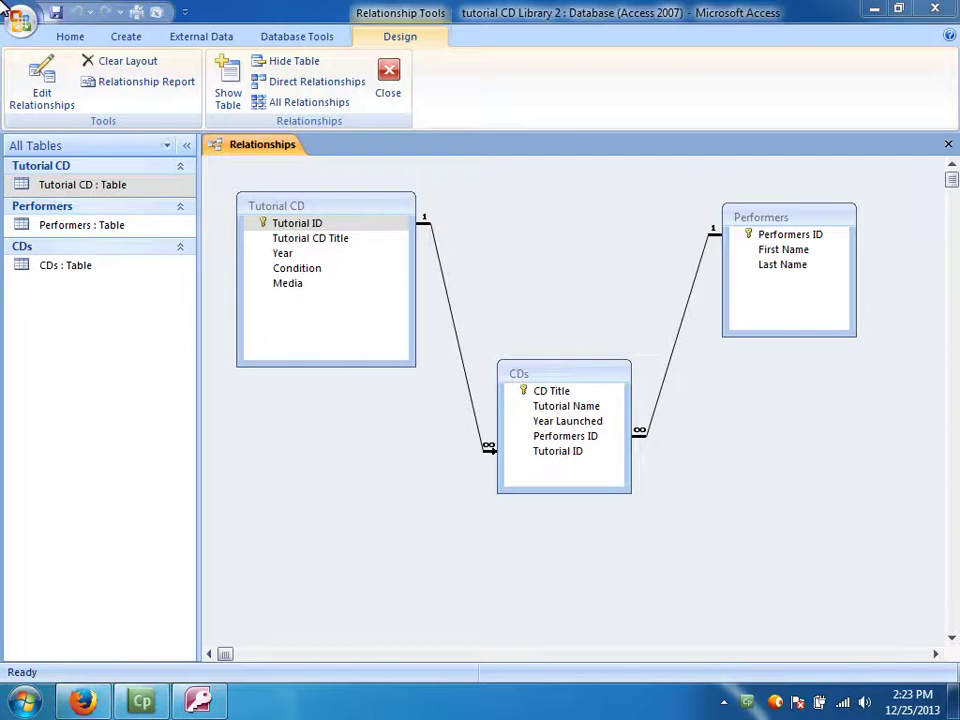
Switch to the Create tab to begin making a new query.
left_click(126, 38)
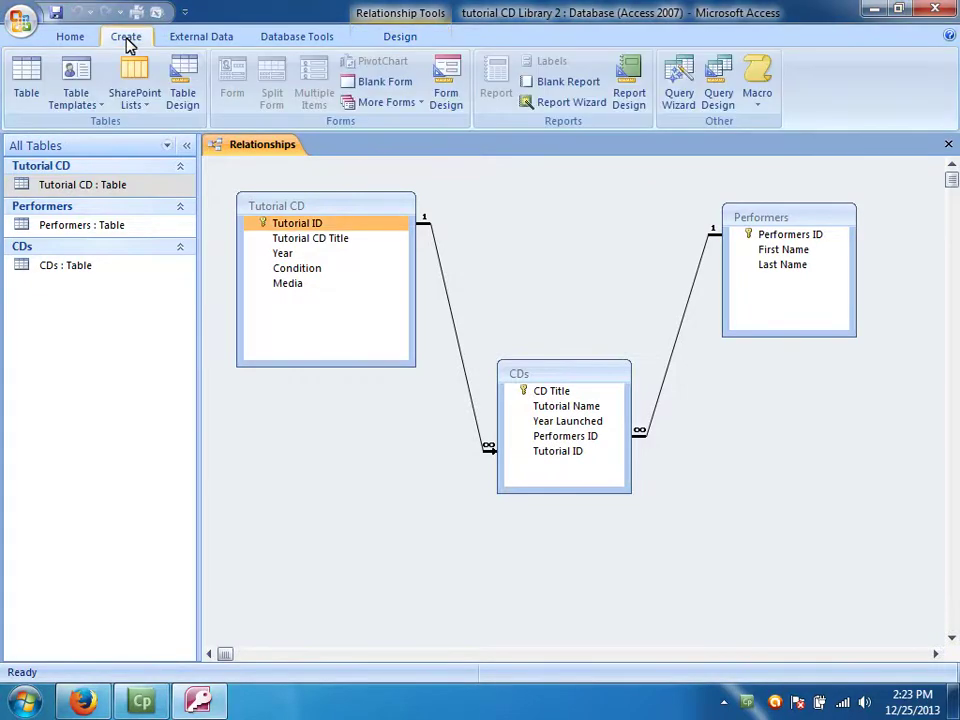
left_click(676, 115)
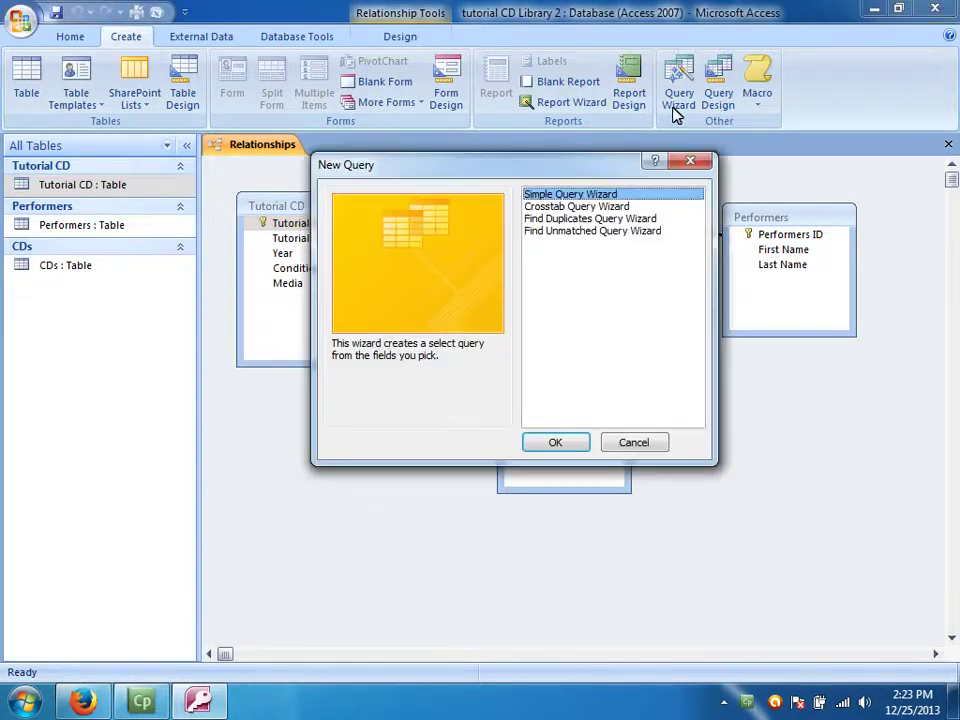
left_click(568, 208)
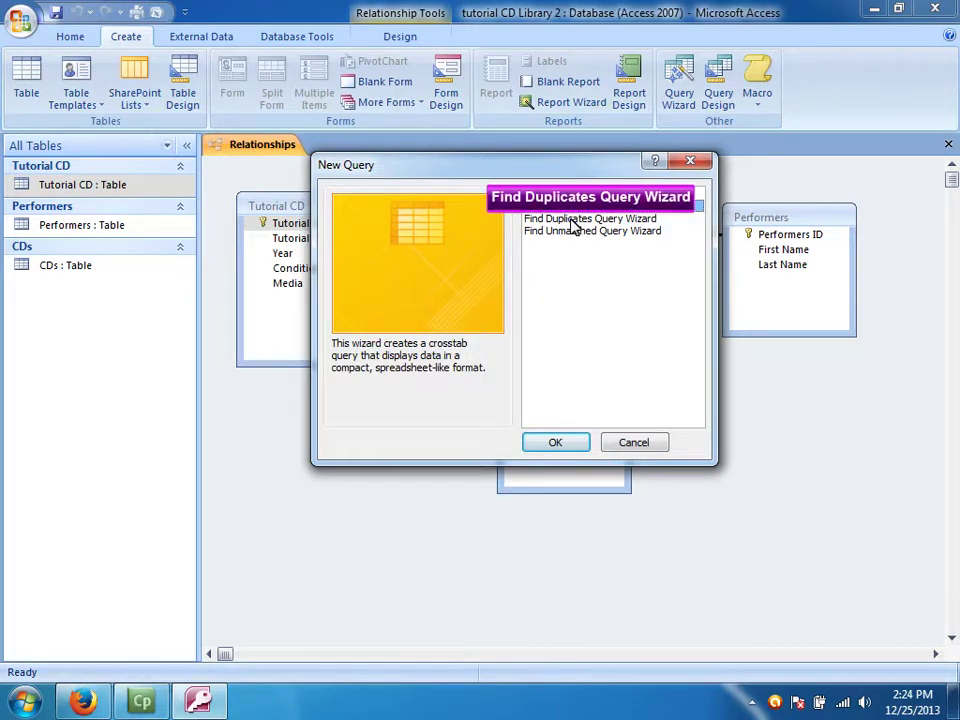
left_click(572, 220)
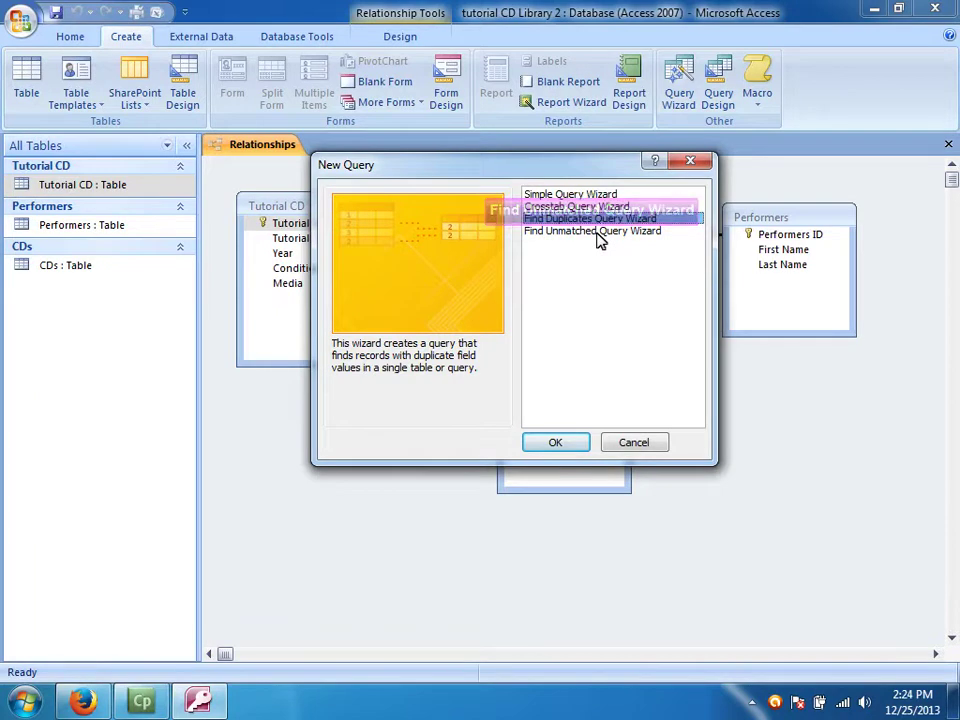
left_click(596, 234)
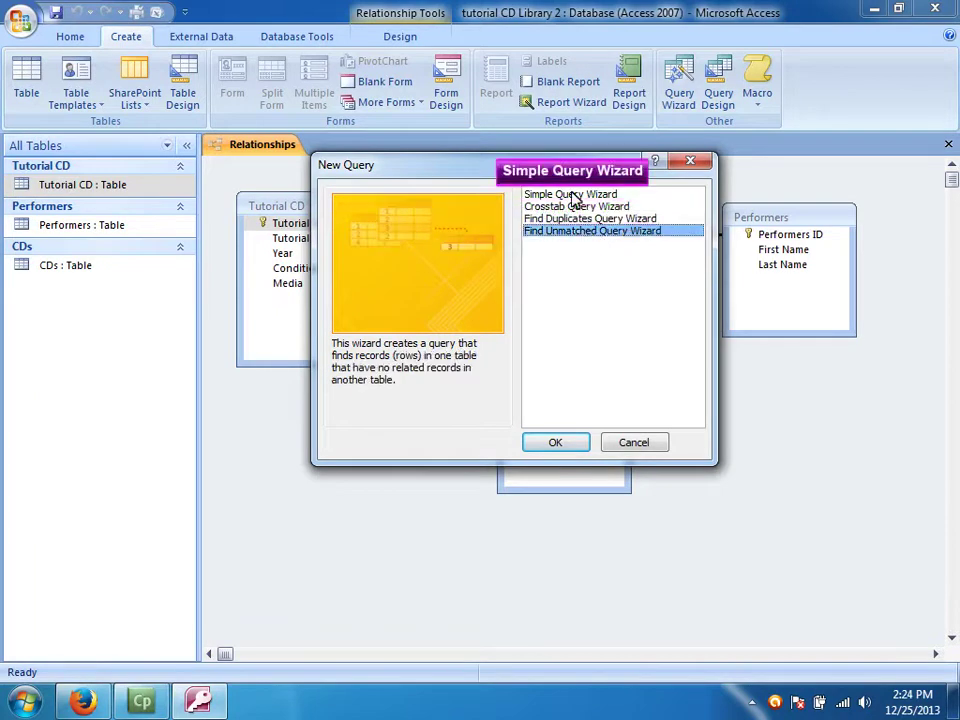
left_click(576, 196)
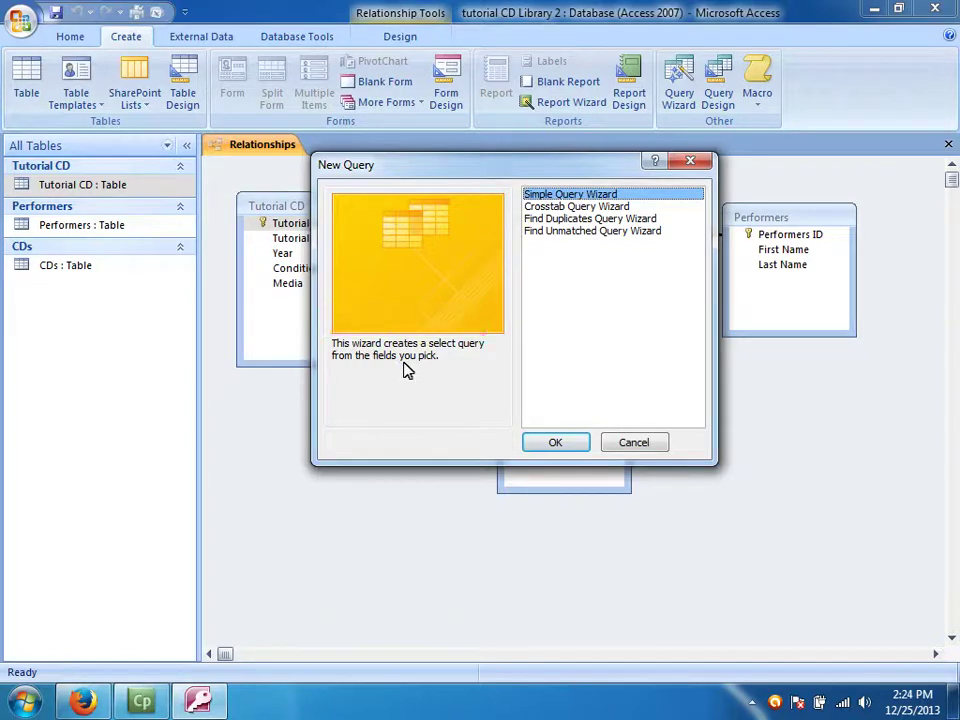
Start the Simple Query Wizard, preview the Performers fields, then set the source to Table: CDs.
left_click(559, 443)
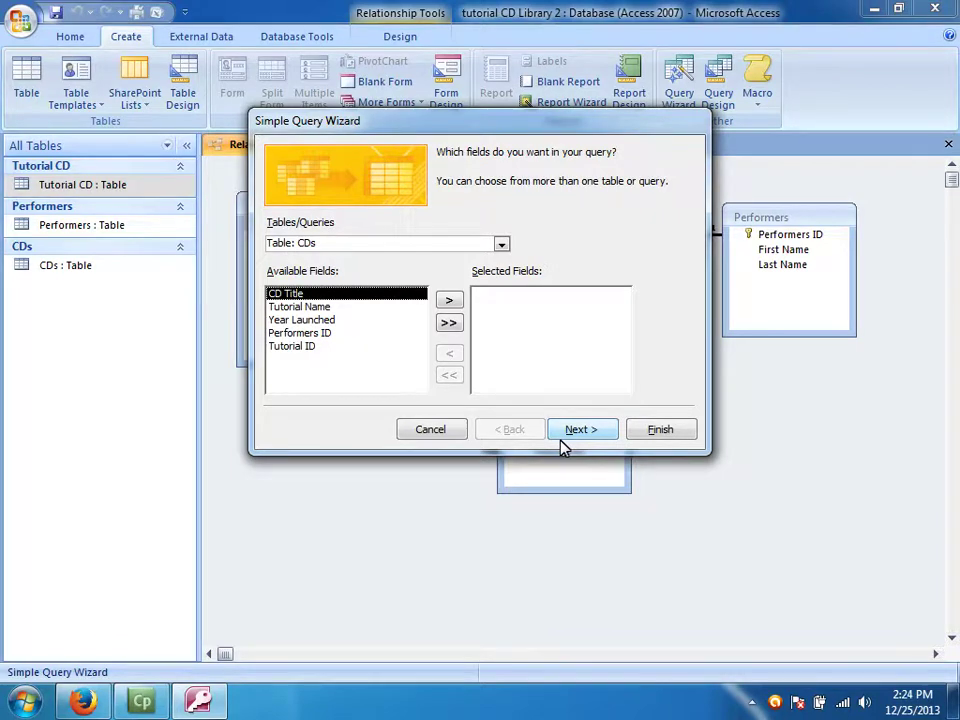
left_click(503, 246)
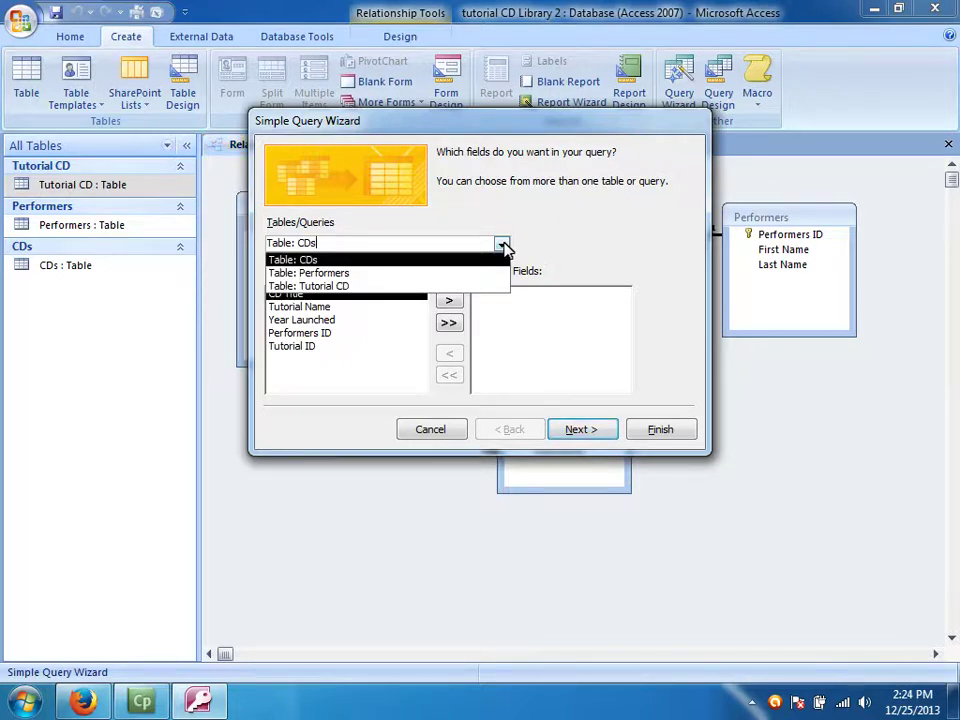
left_click(300, 276)
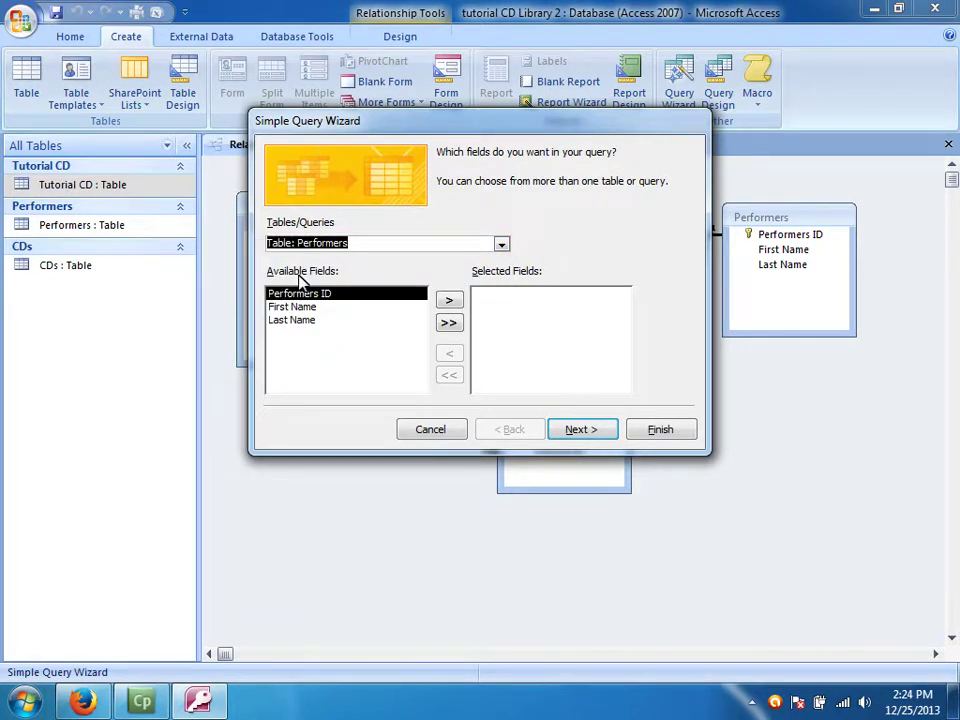
left_click(326, 343)
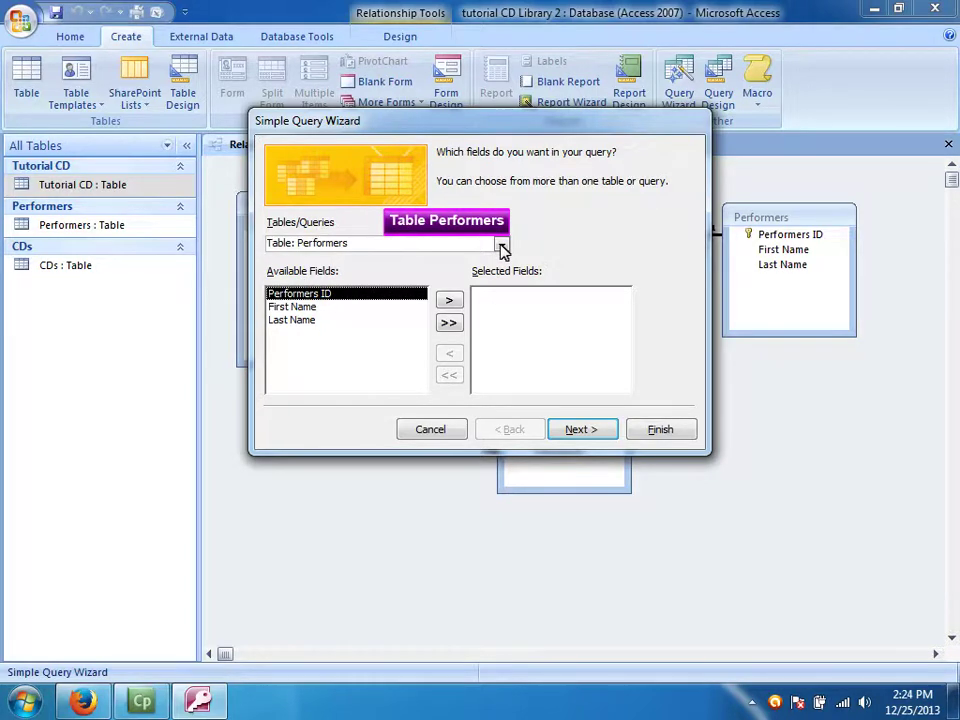
left_click(502, 247)
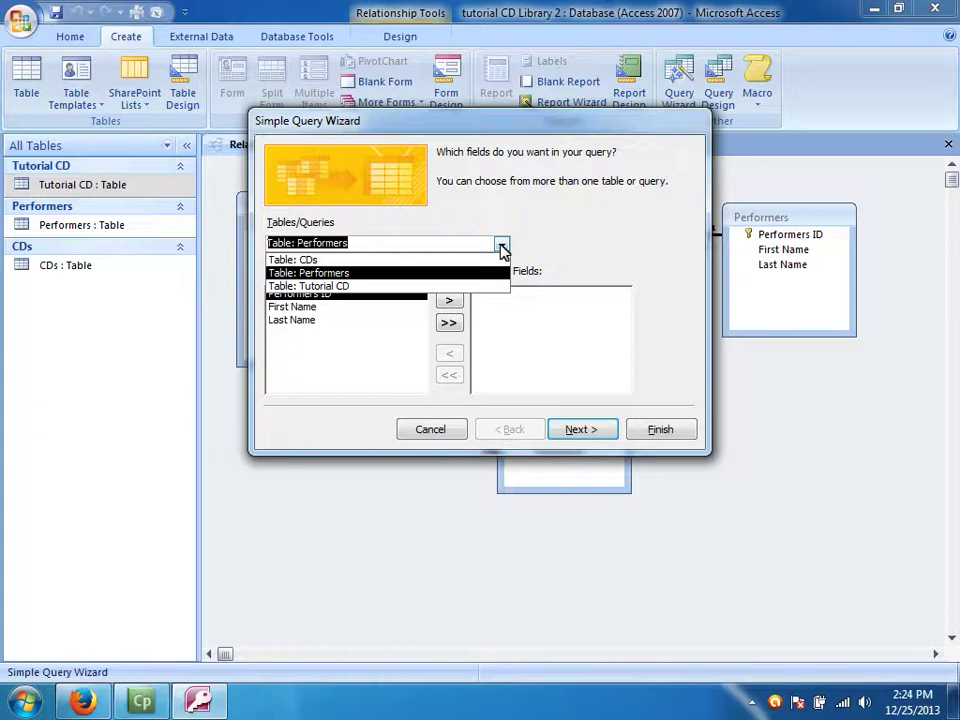
left_click(297, 261)
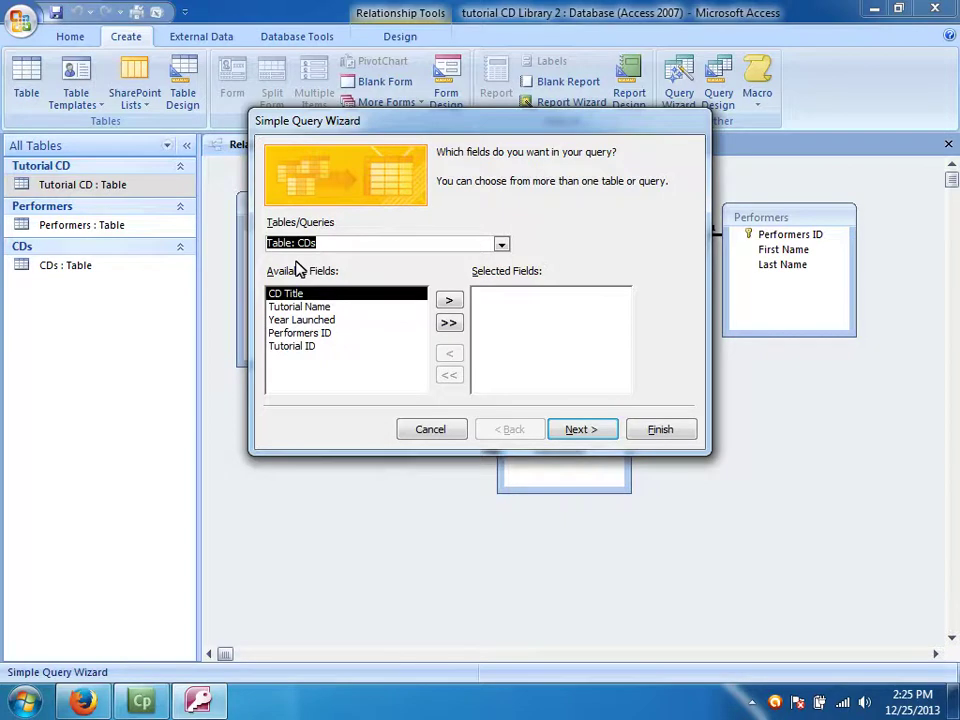
Add CD Title and Performers ID from the CDs table to the selected fields.
left_click(314, 382)
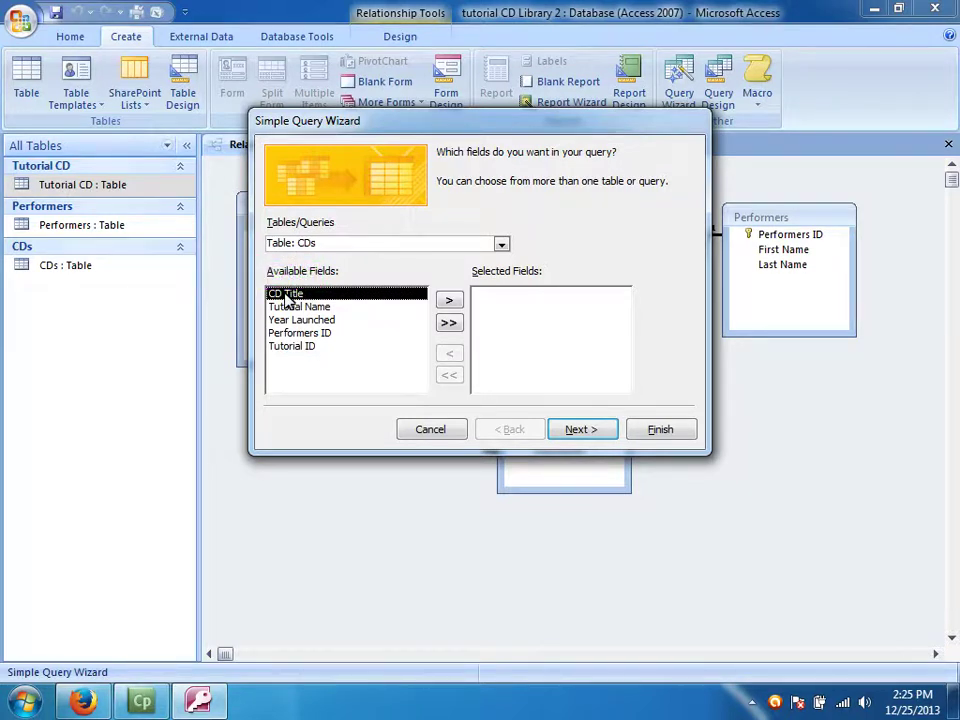
left_click(450, 302)
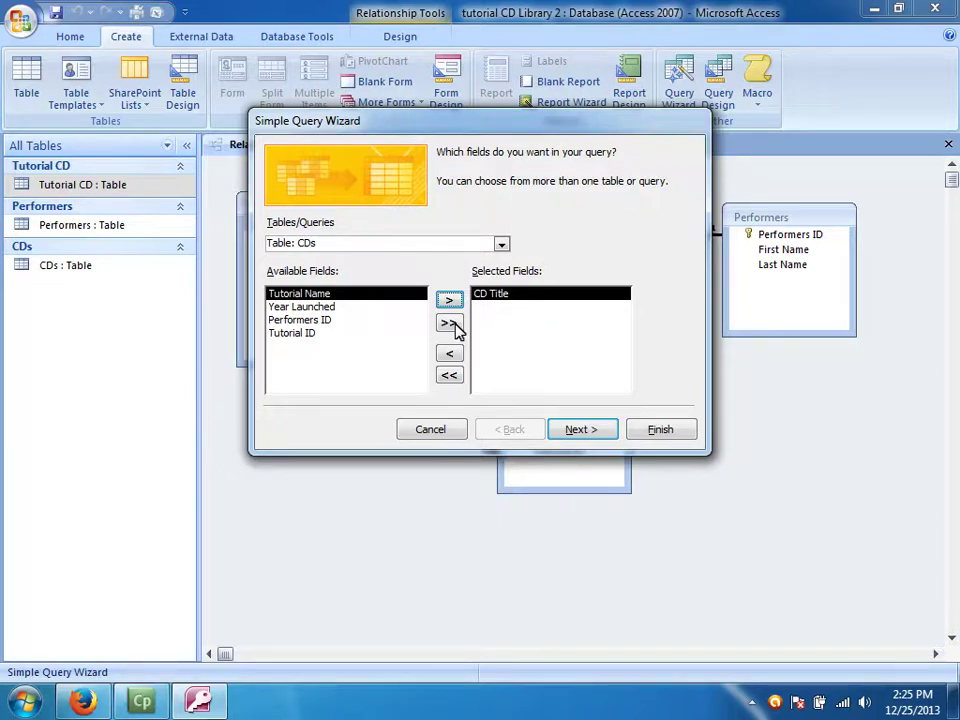
left_click(287, 320)
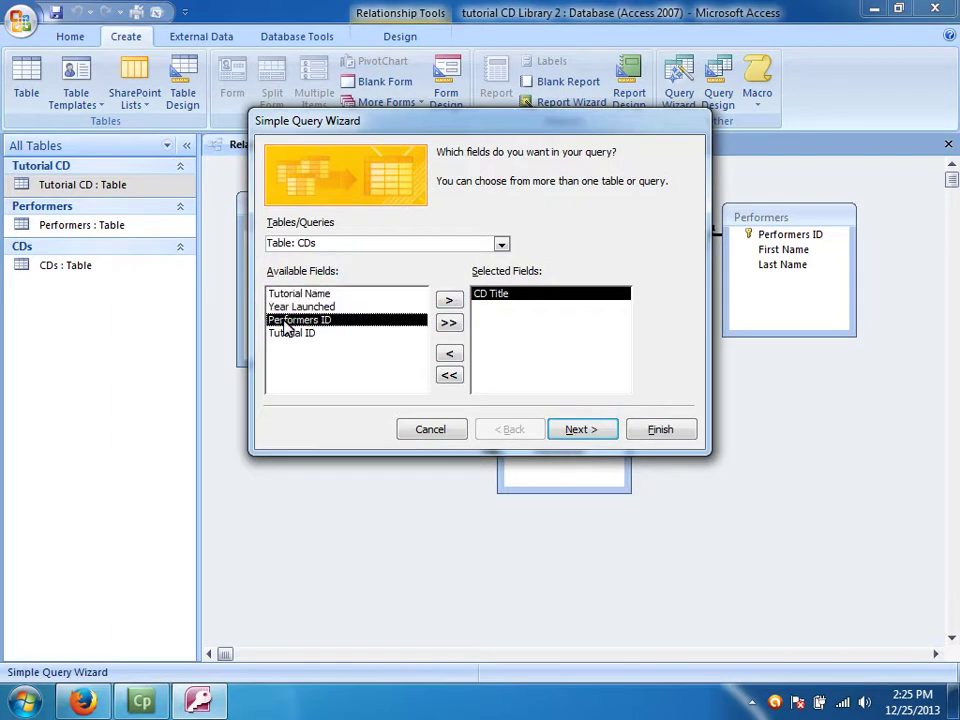
left_click(449, 301)
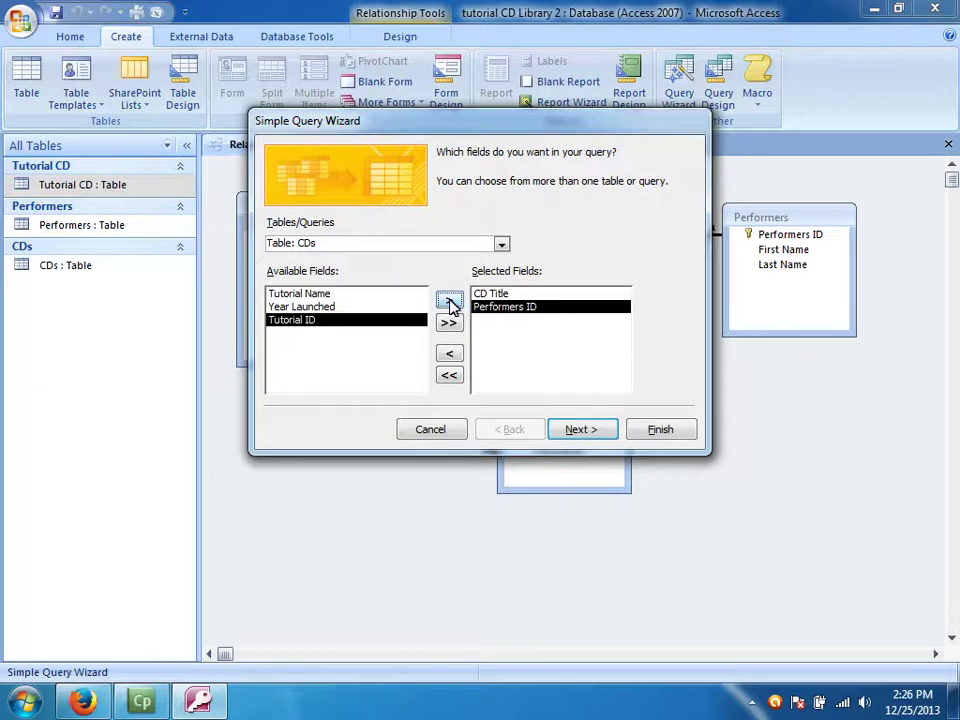
Add First Name and Last Name from Performers, then advance to the wizard's final step.
left_click(502, 245)
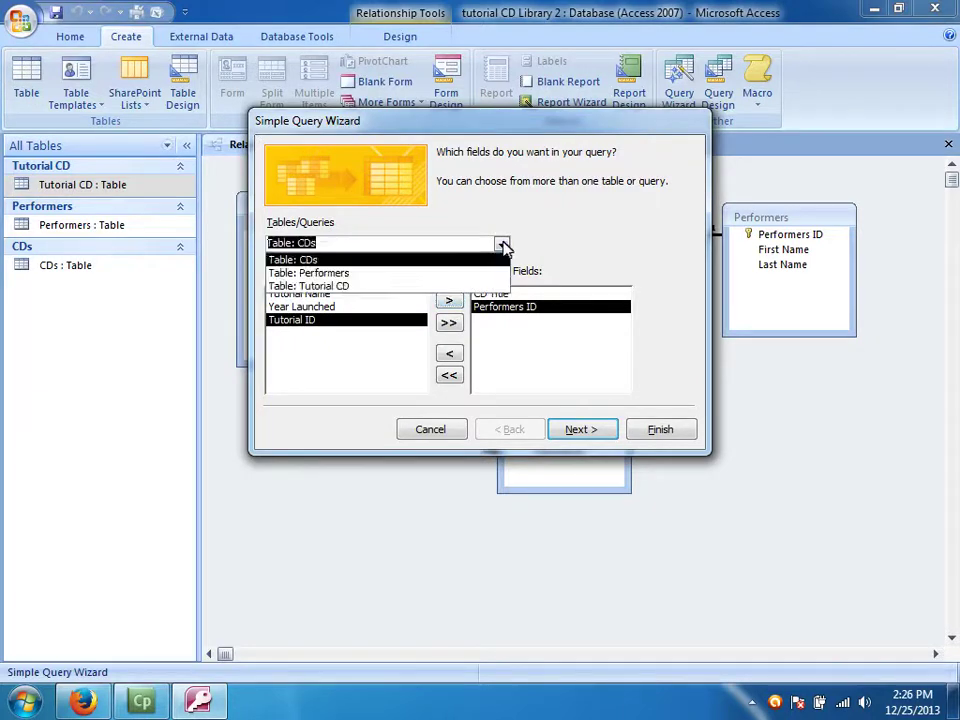
left_click(299, 275)
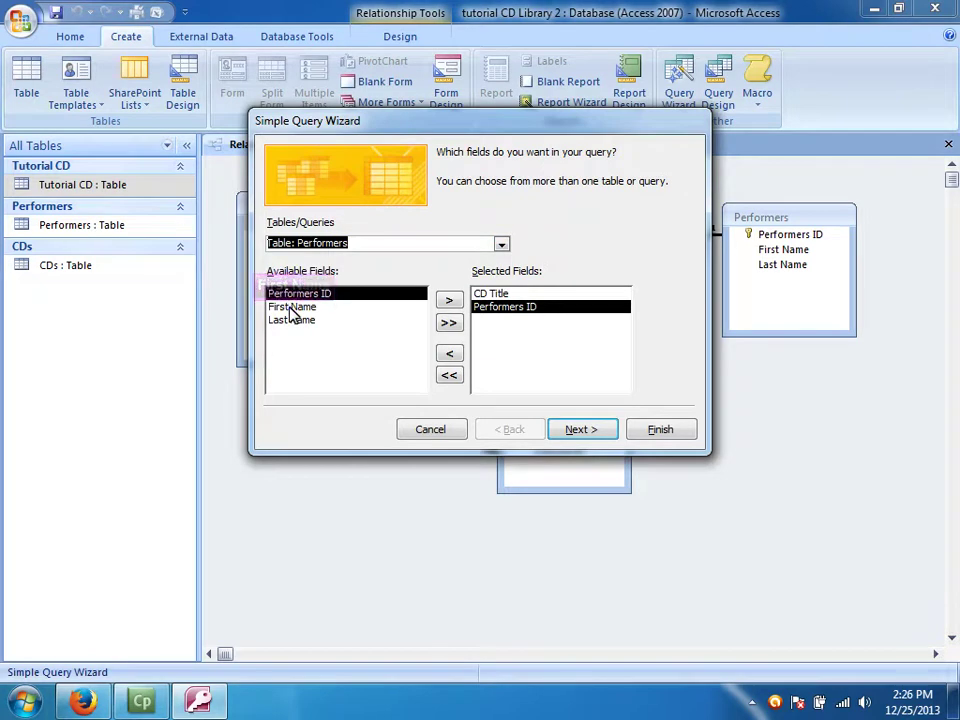
left_click(291, 307)
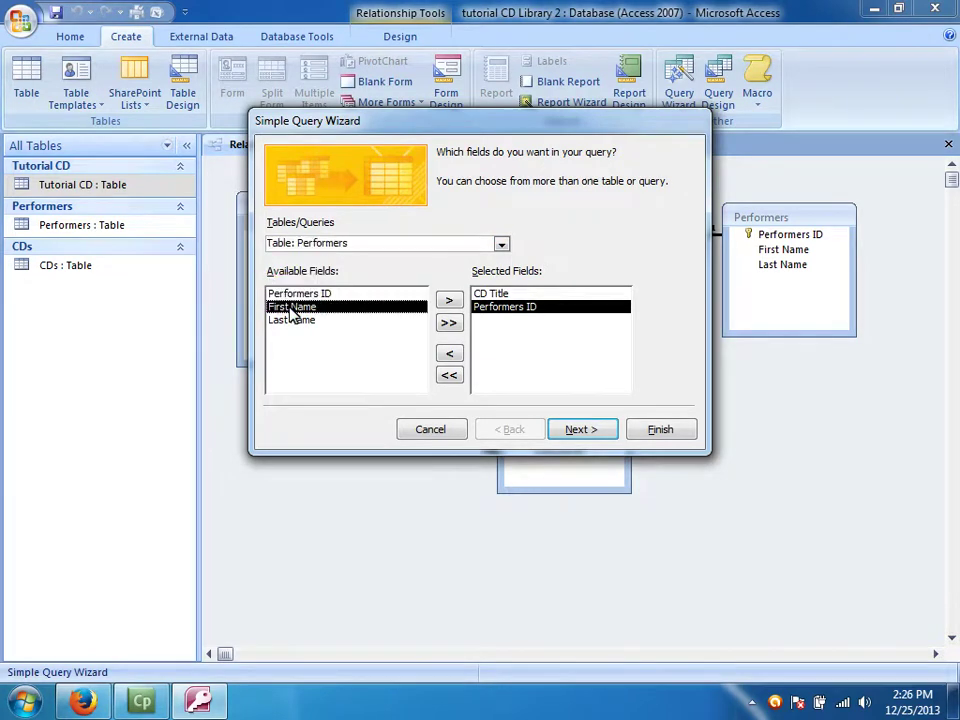
left_click(450, 302)
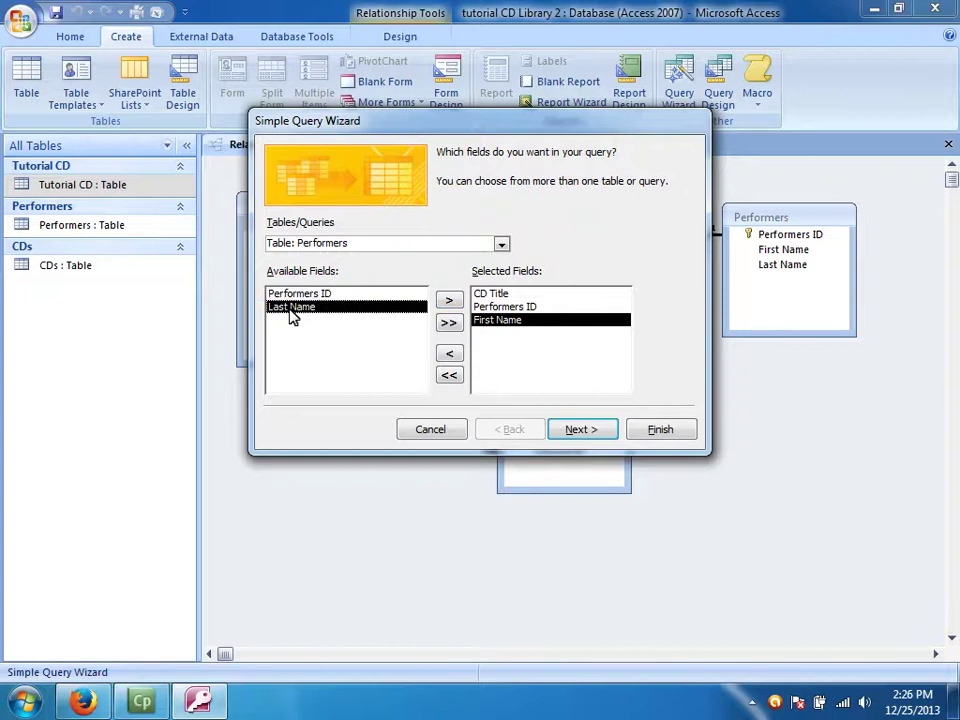
left_click(449, 302)
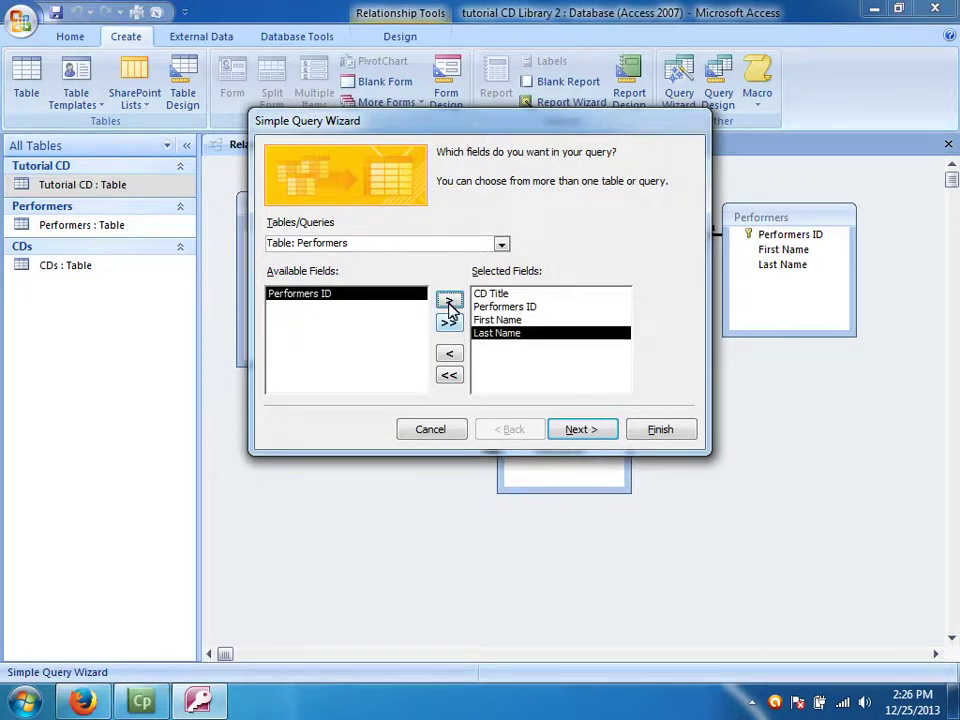
left_click(585, 430)
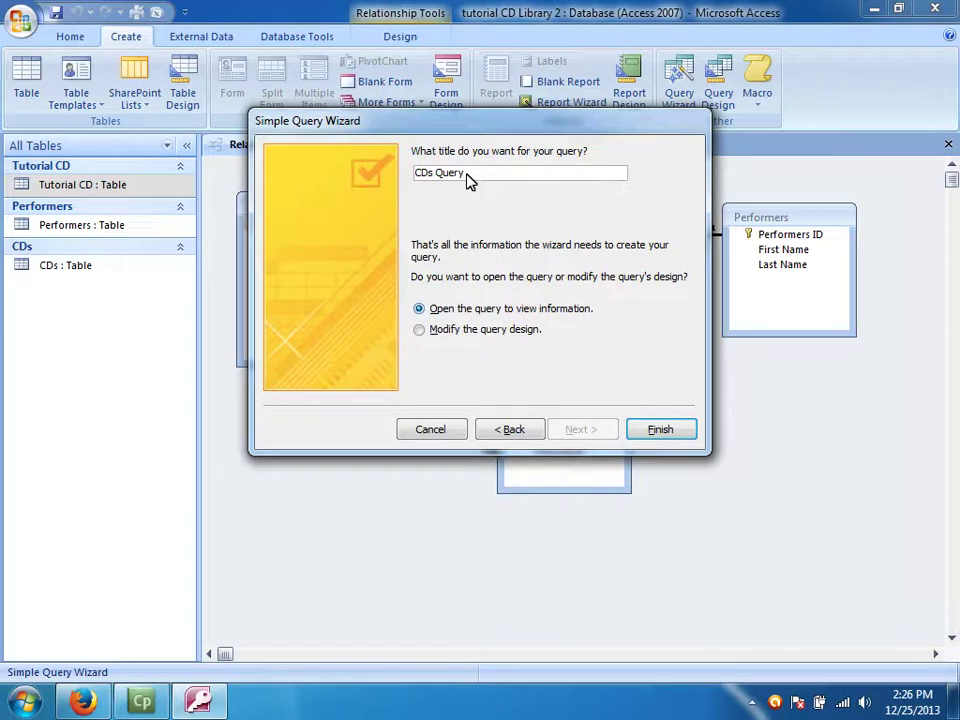
Keep the title 'CDs Query', choose to open it for viewing, and finish.
left_click(421, 312)
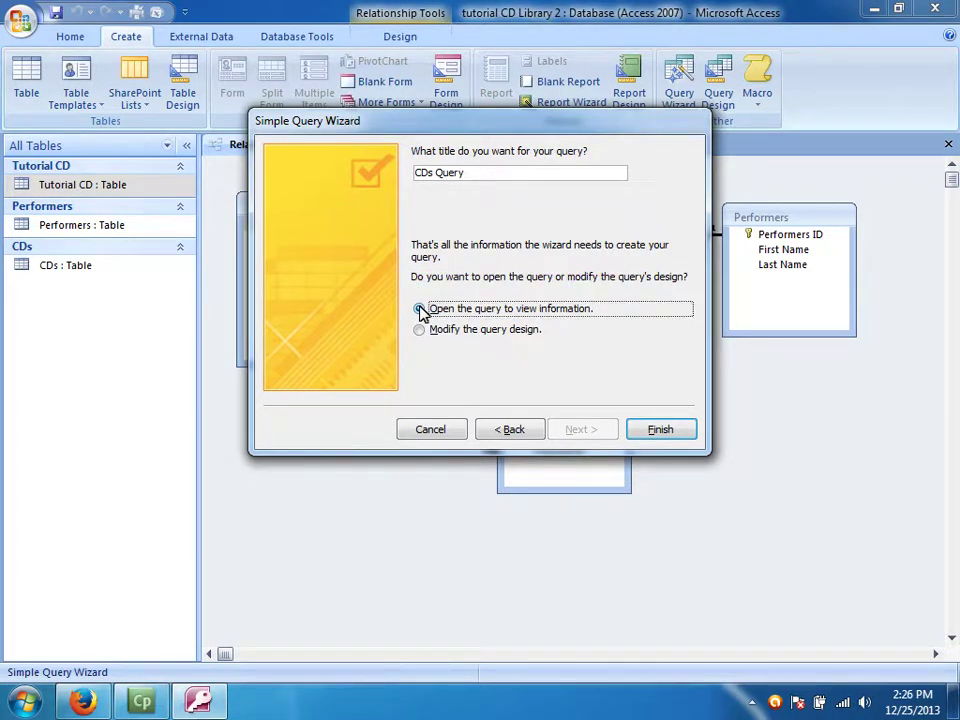
left_click(669, 430)
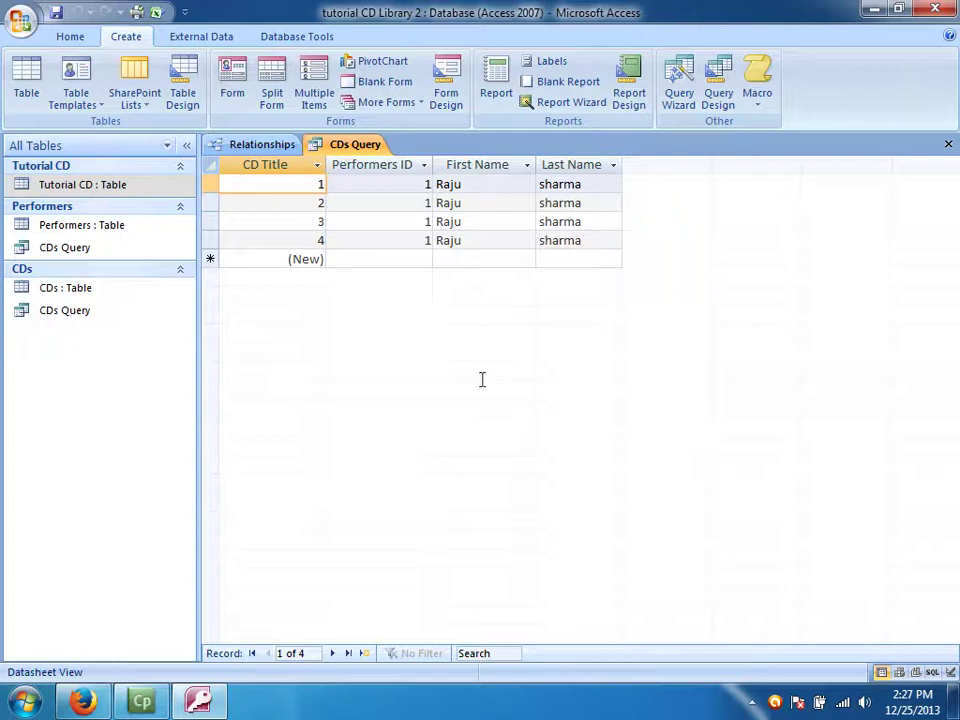
Select the Performers ID, First Name and Last Name columns in the CDs Query datasheet.
left_click(397, 182)
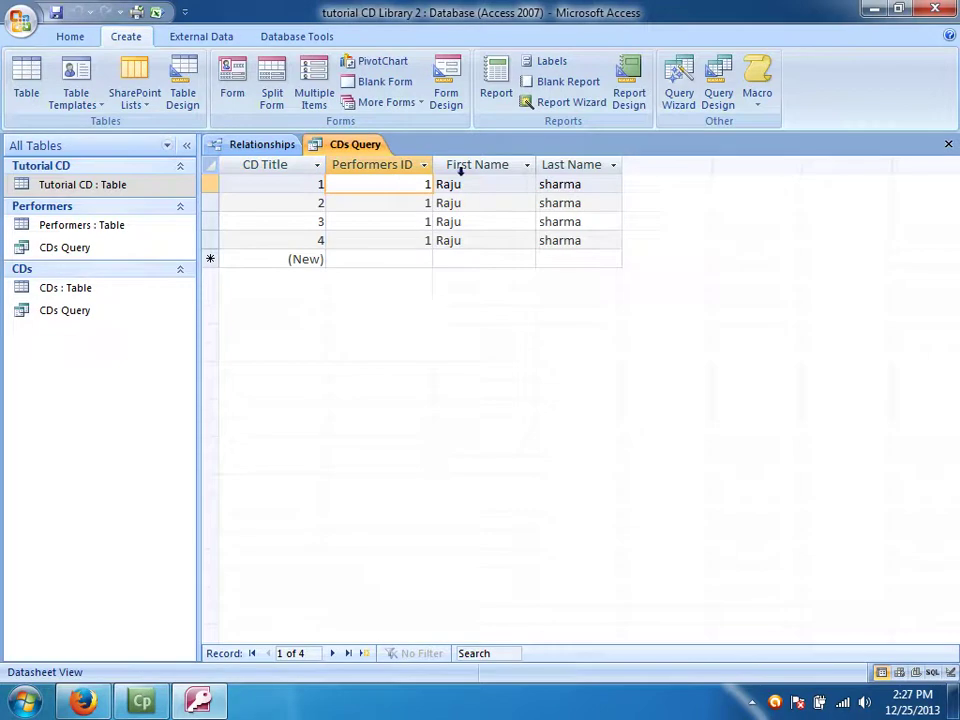
key("ctrl+space")
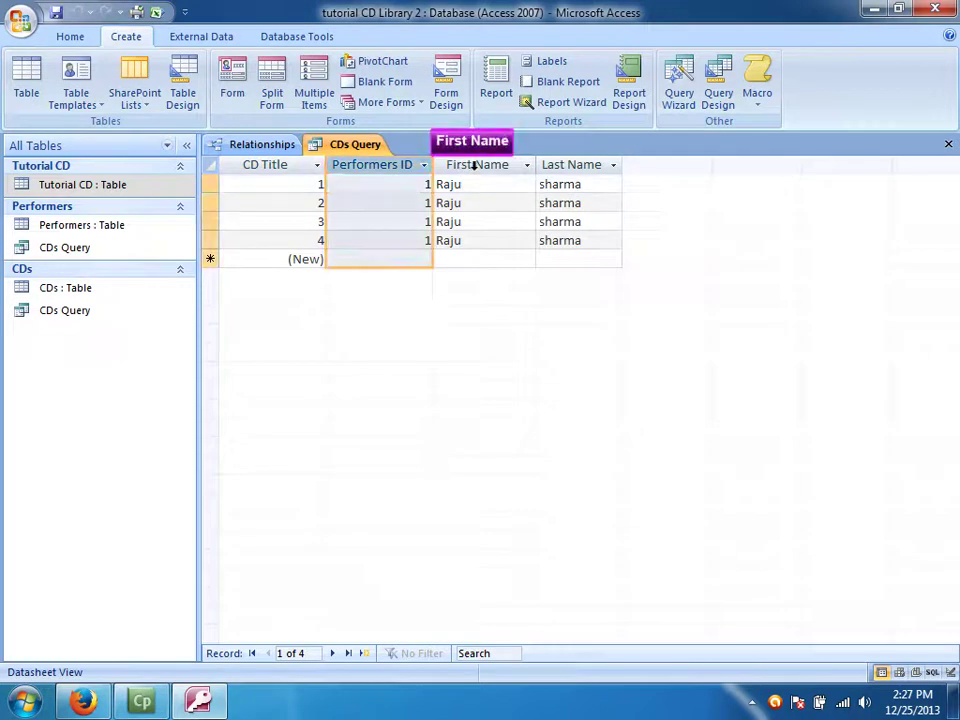
left_click(474, 166)
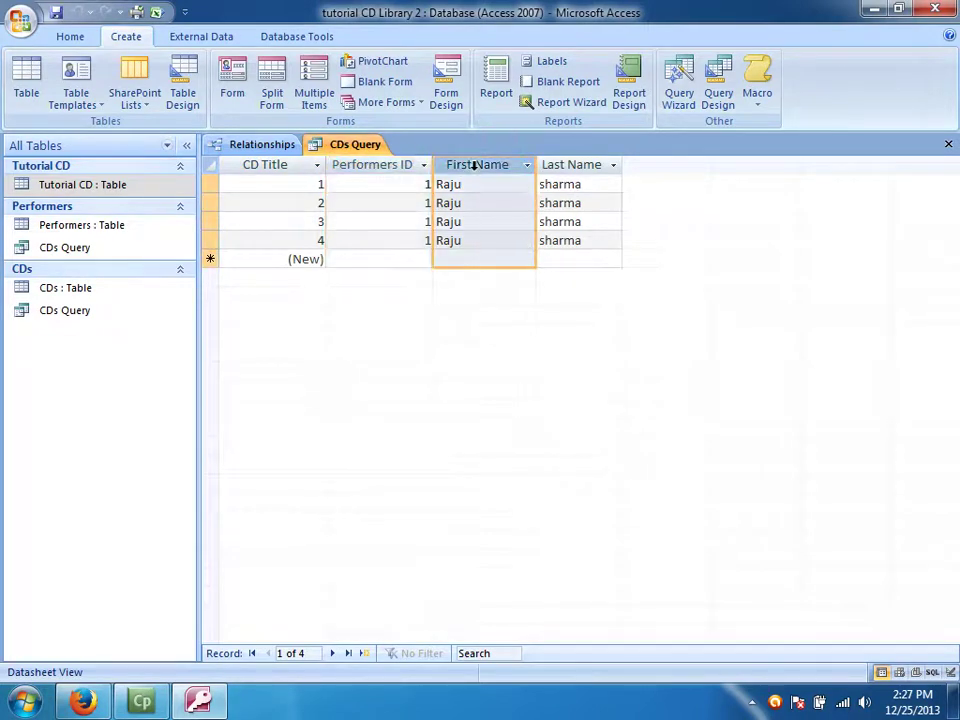
left_click(567, 166)
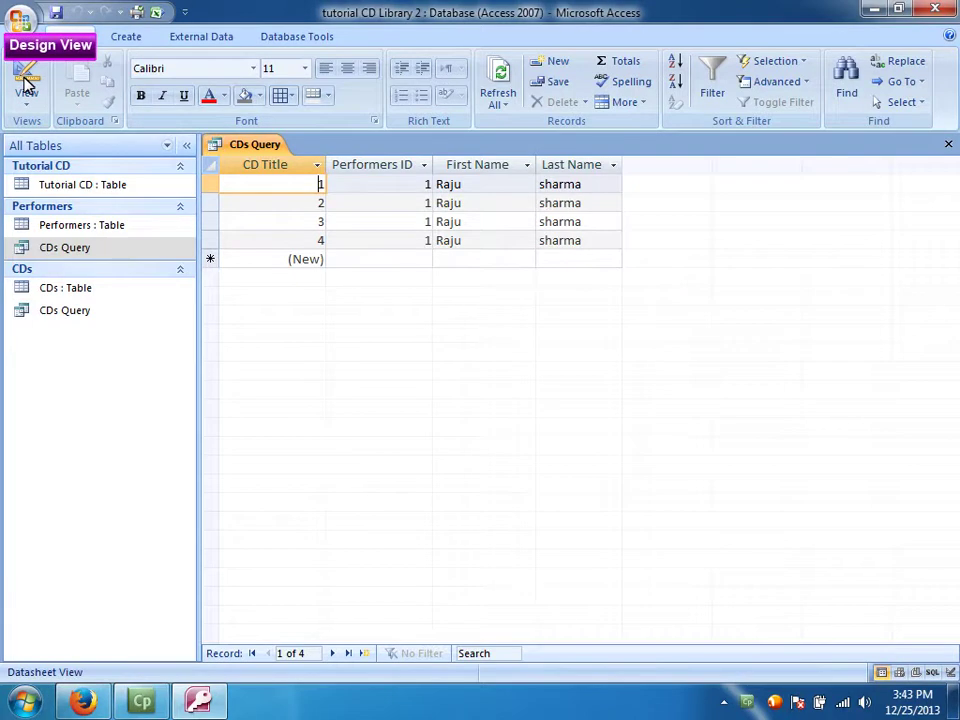
Switch CDs Query to Design view and put the cursor in CD Title's Criteria cell.
left_click(27, 86)
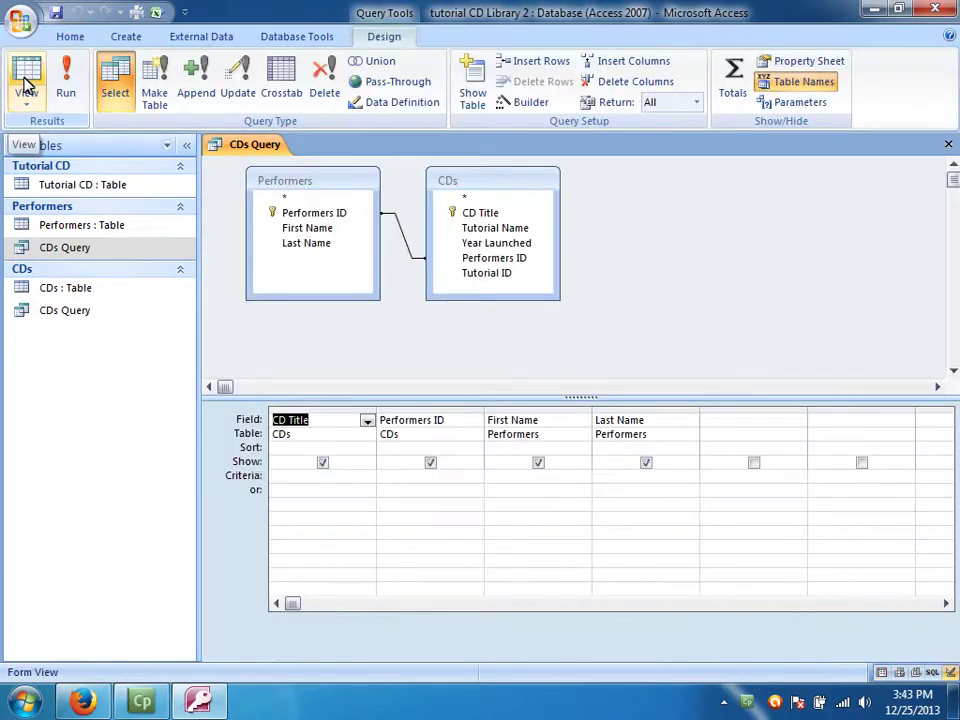
left_click(258, 147)
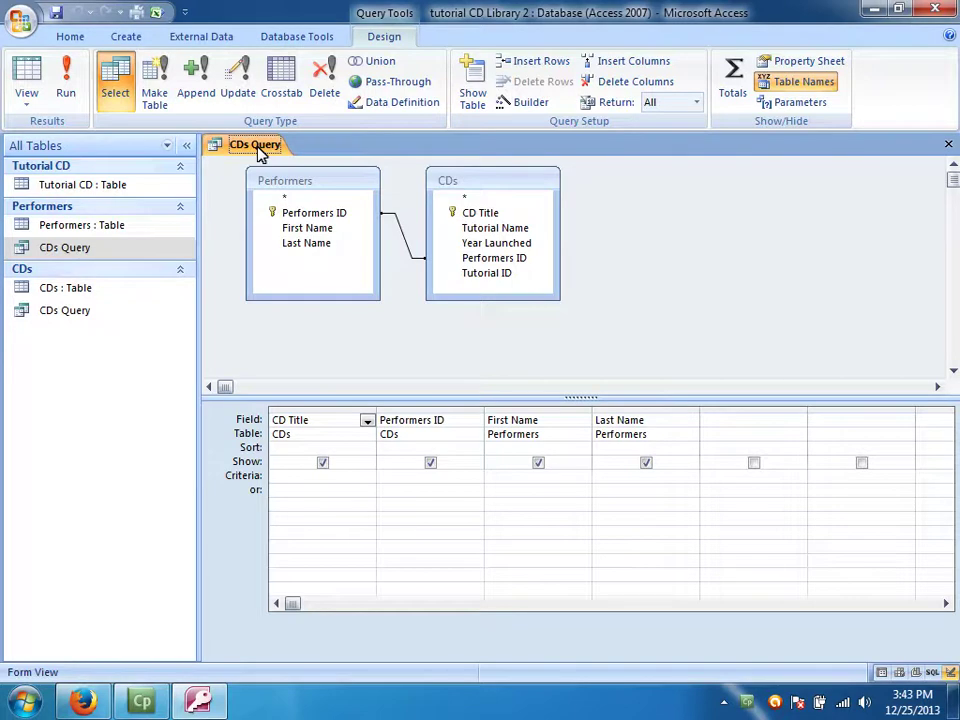
left_click(342, 182)
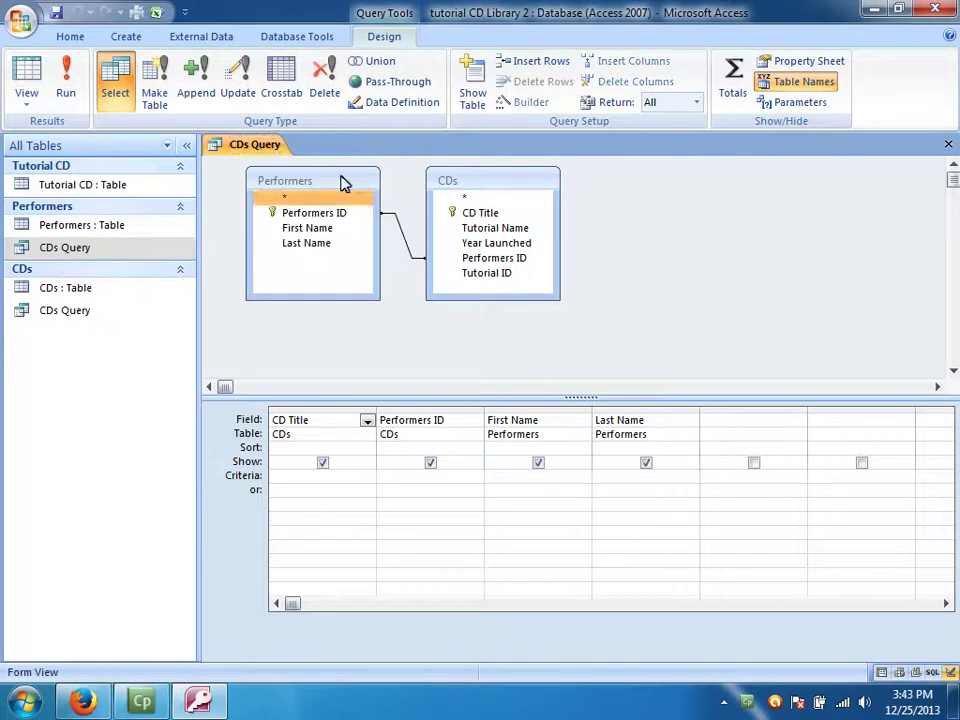
left_click(523, 187)
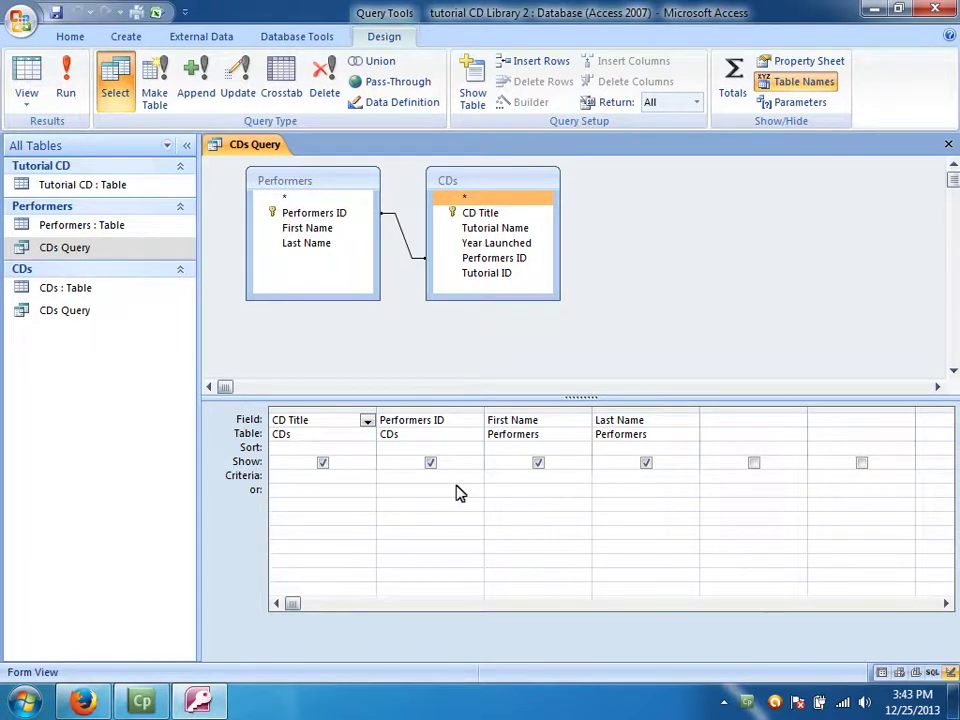
left_click(310, 477)
left_click(310, 478)
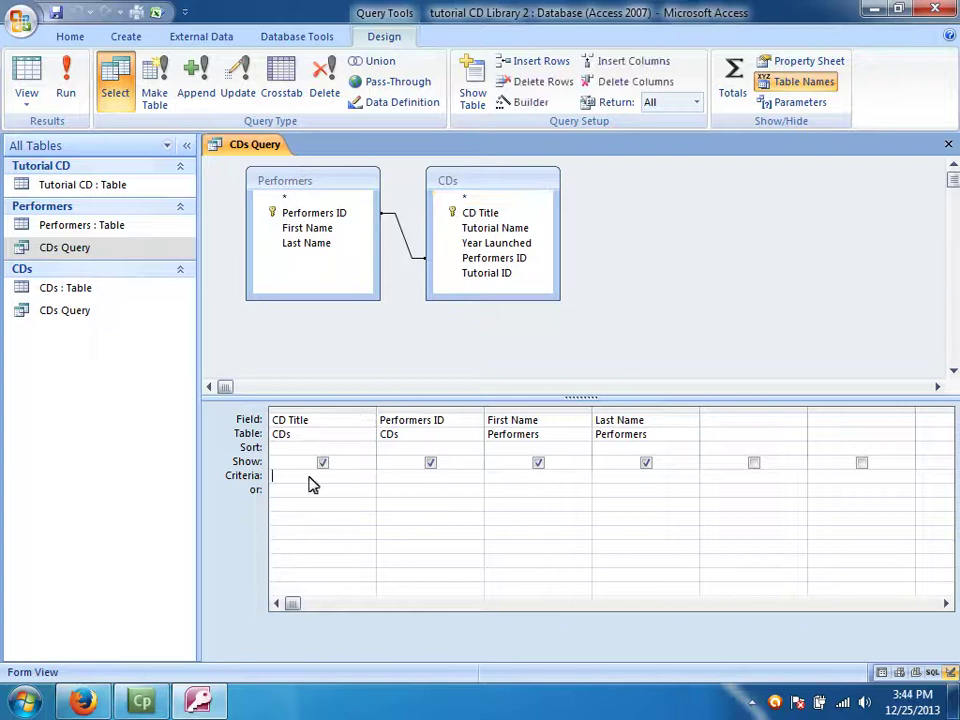
Create a new Query Design with the CDs and Performers tables added.
left_click(126, 38)
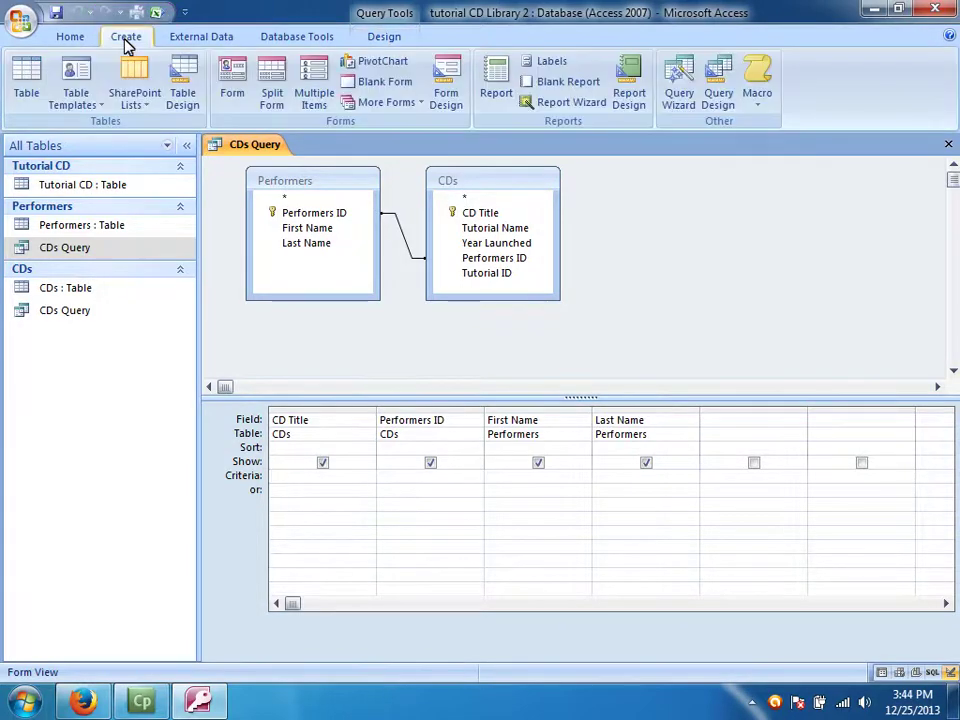
left_click(716, 112)
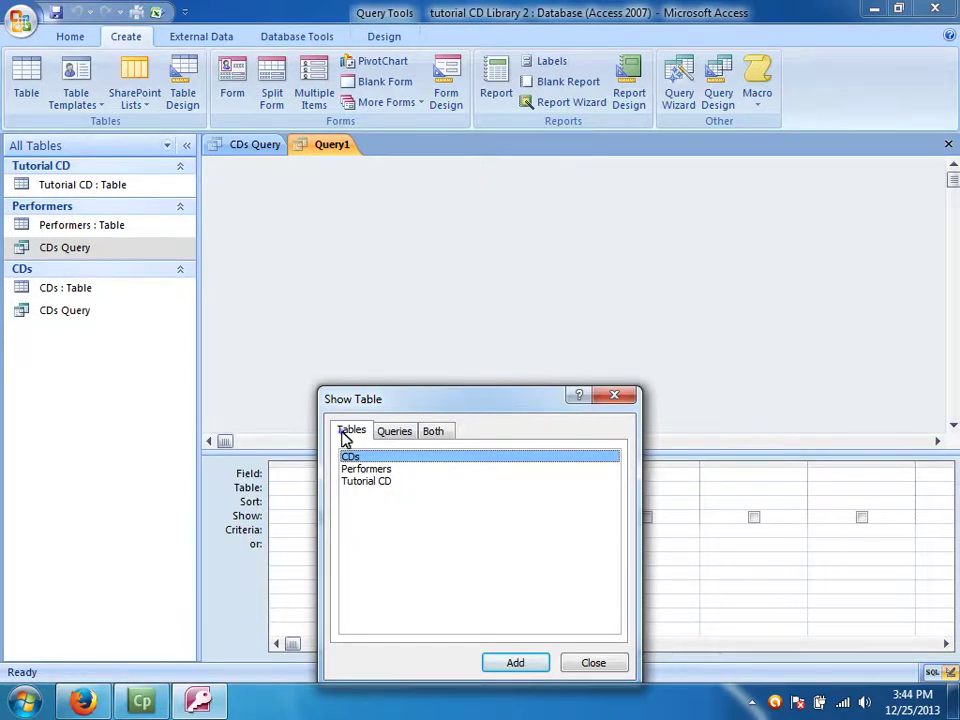
left_click_drag(482, 407, 605, 189)
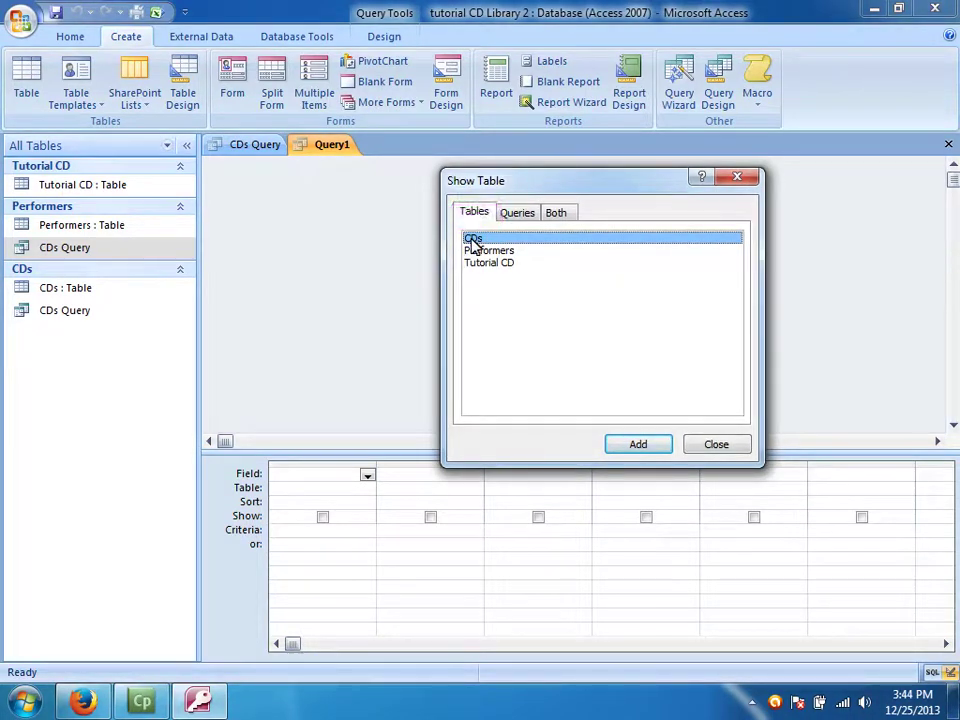
left_click(645, 453)
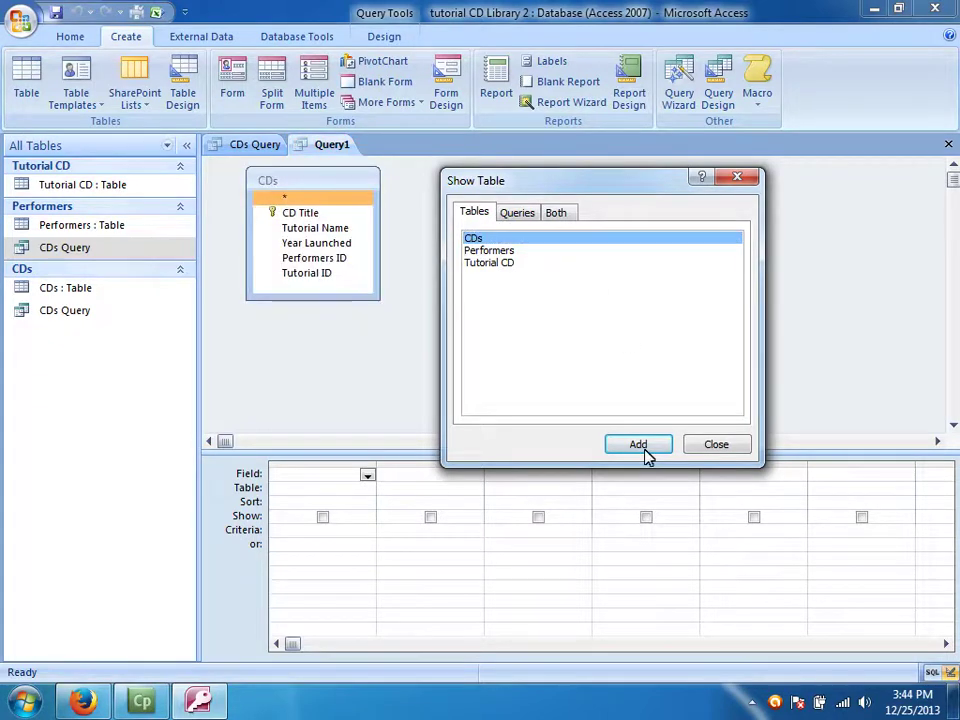
left_click(500, 251)
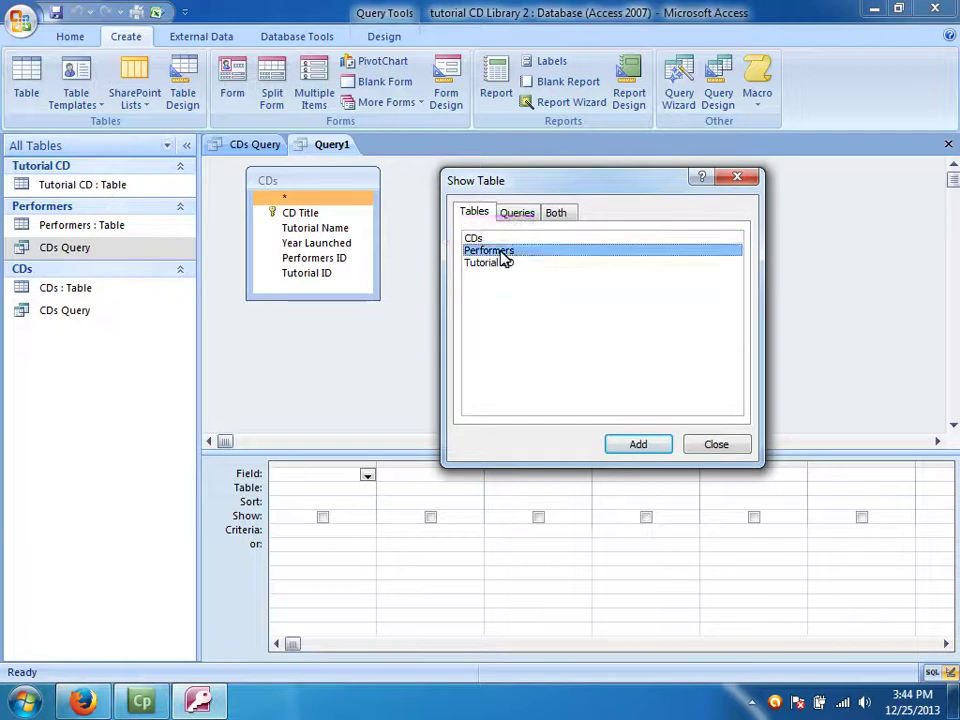
left_click(645, 446)
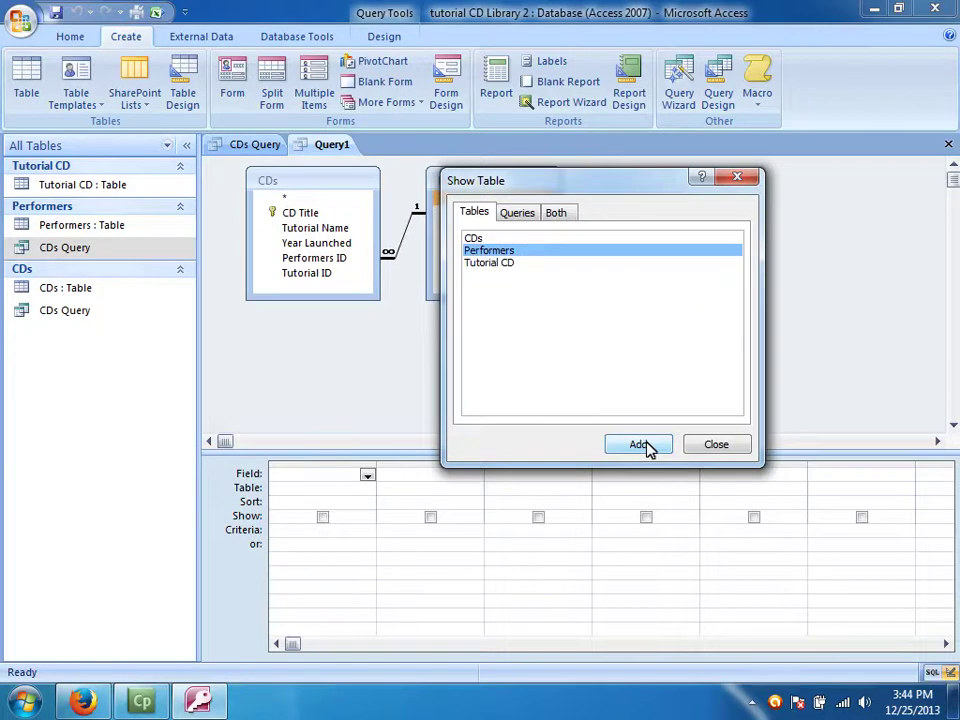
left_click(716, 444)
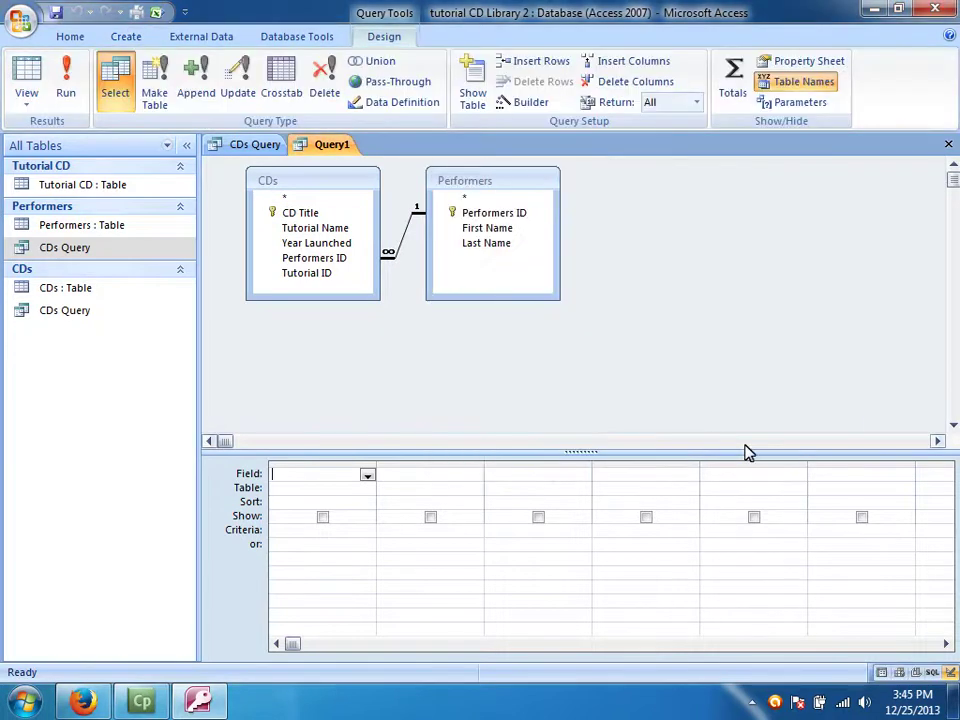
Place CD Title from the CDs table into the grid's first Field column.
left_click(299, 216)
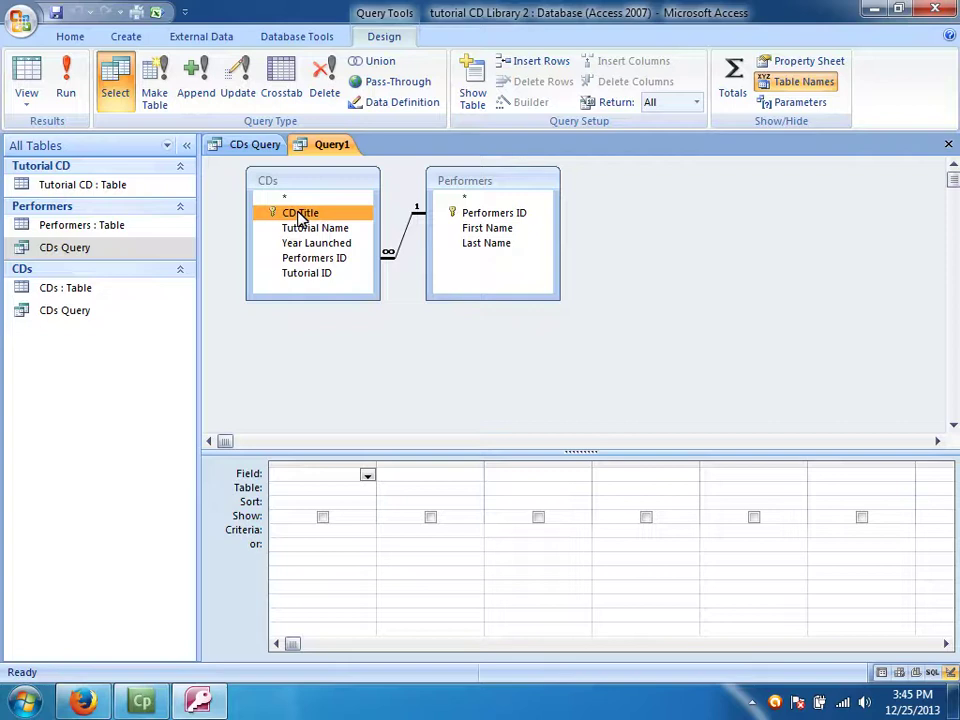
left_click_drag(299, 216, 303, 480)
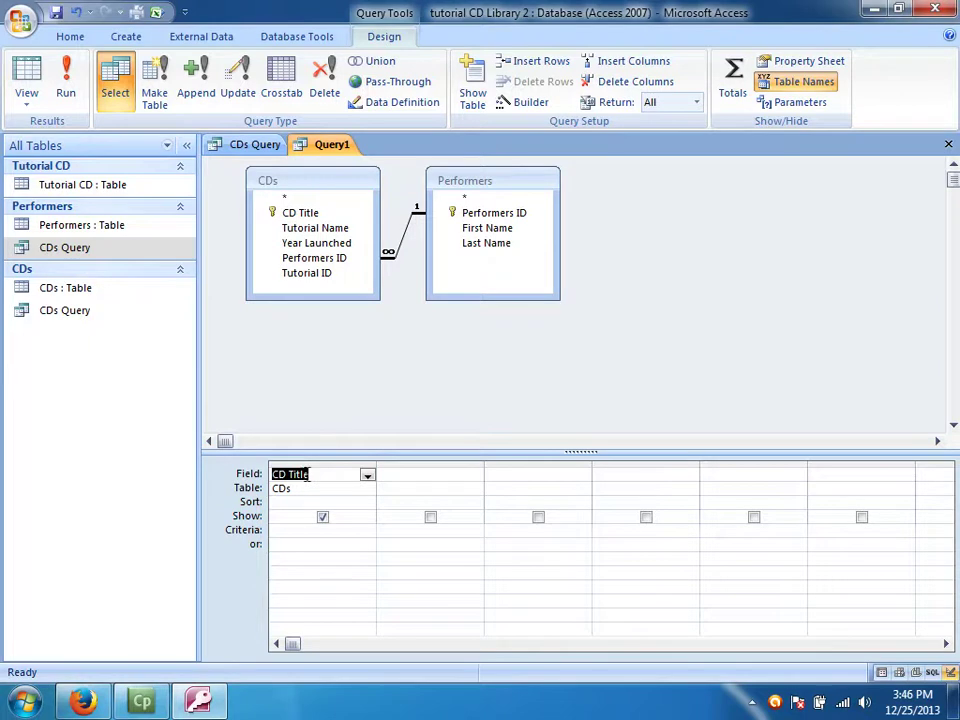
left_click(322, 488)
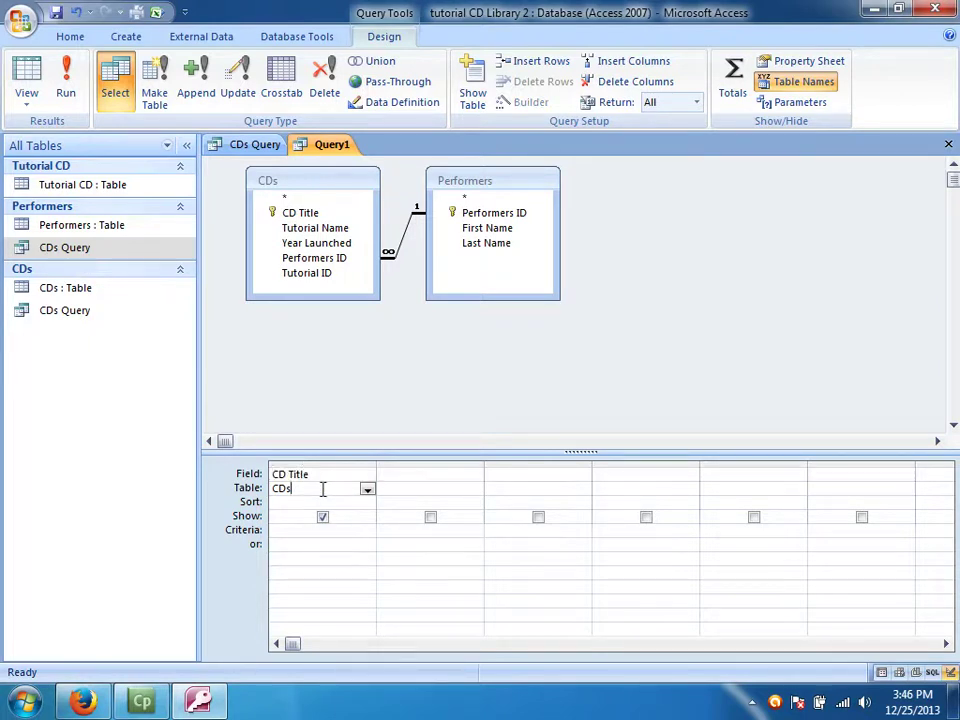
left_click(430, 475)
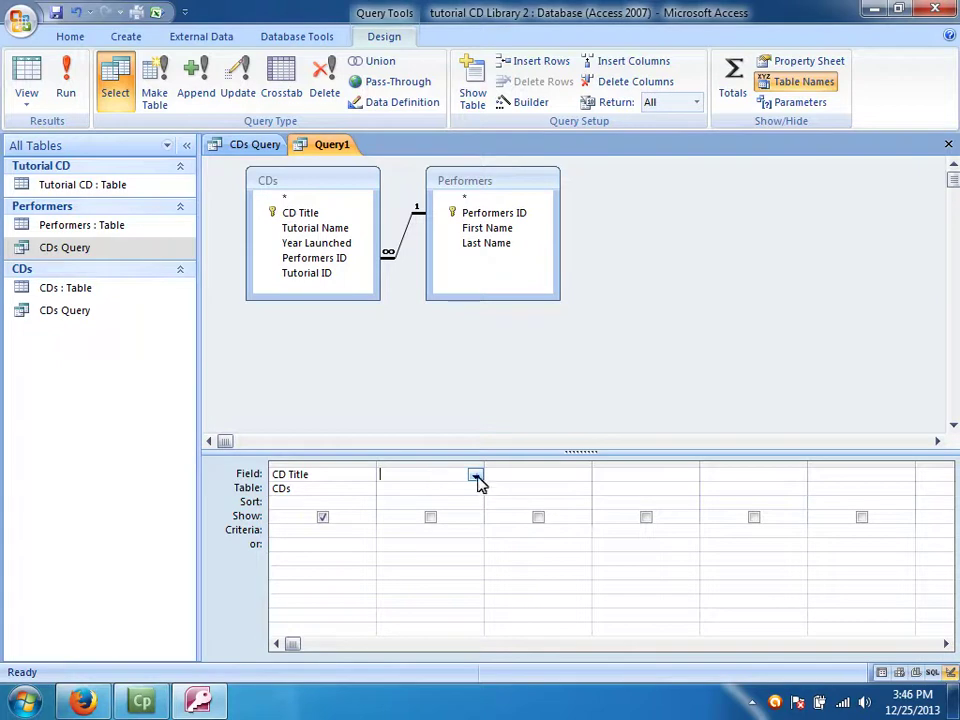
Add Performers First Name and Last Name as the second and third grid columns.
left_click(476, 477)
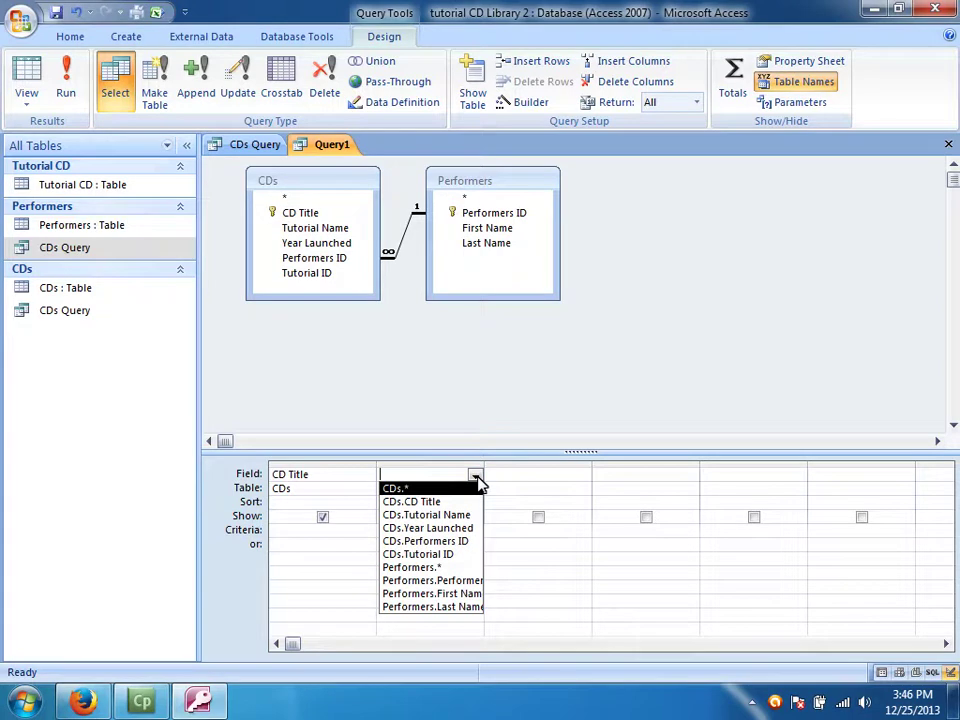
left_click(437, 596)
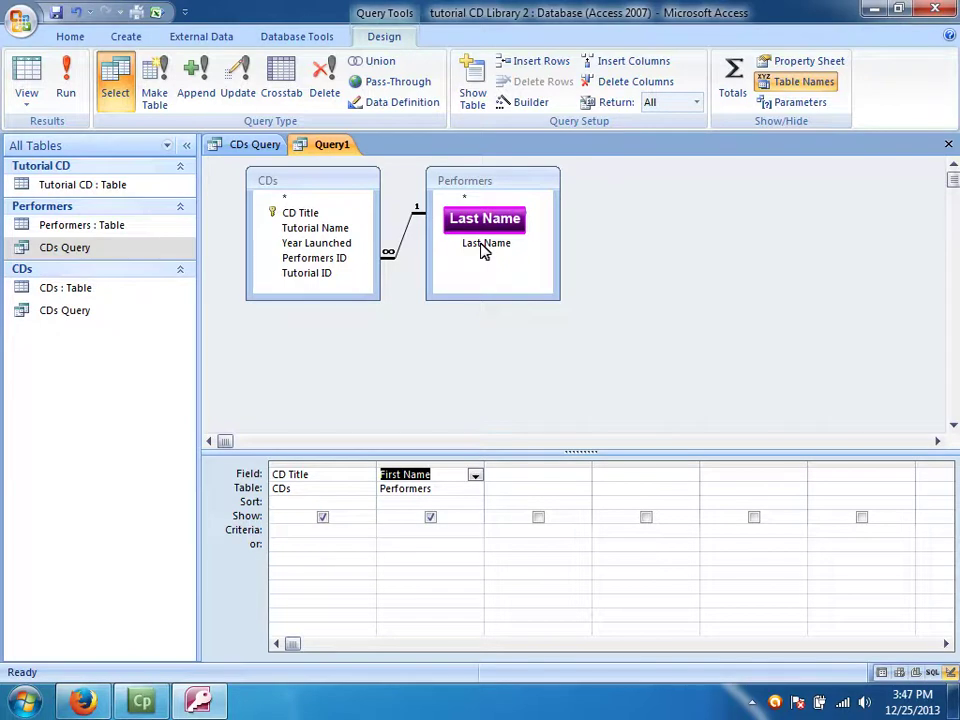
left_click_drag(482, 246, 544, 491)
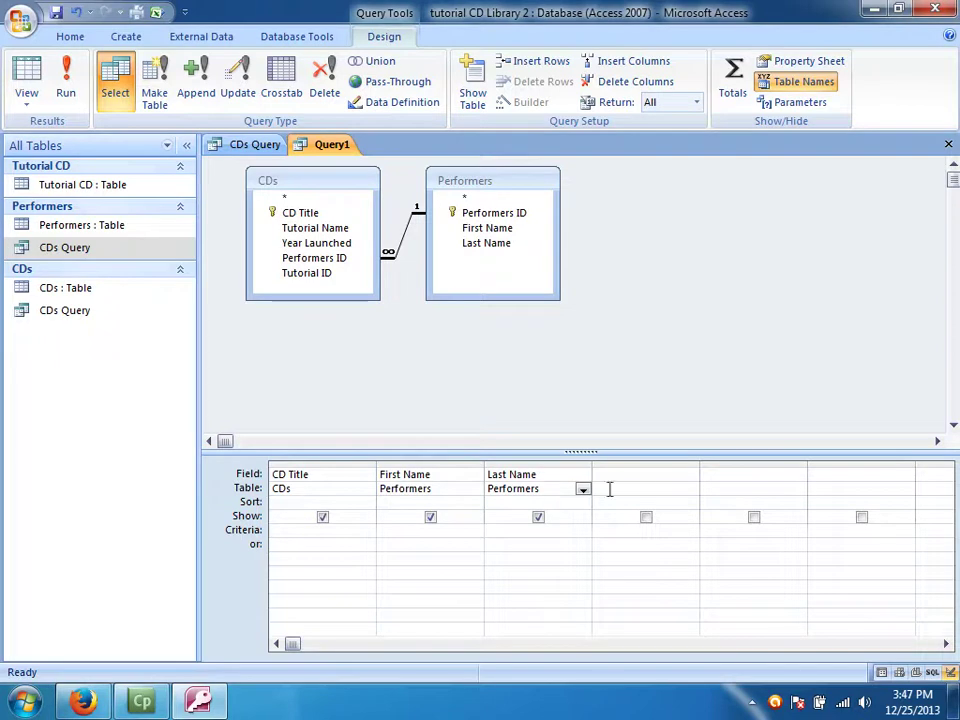
Add Year Launched from CDs as the fourth column and hide it from results.
left_click(658, 477)
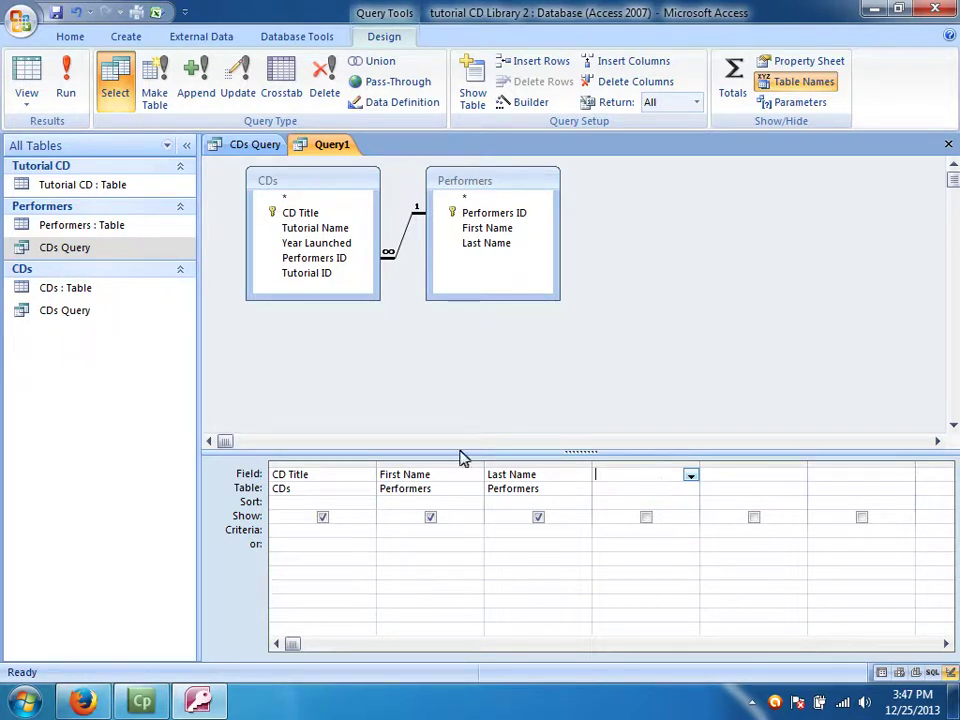
double_click(305, 243)
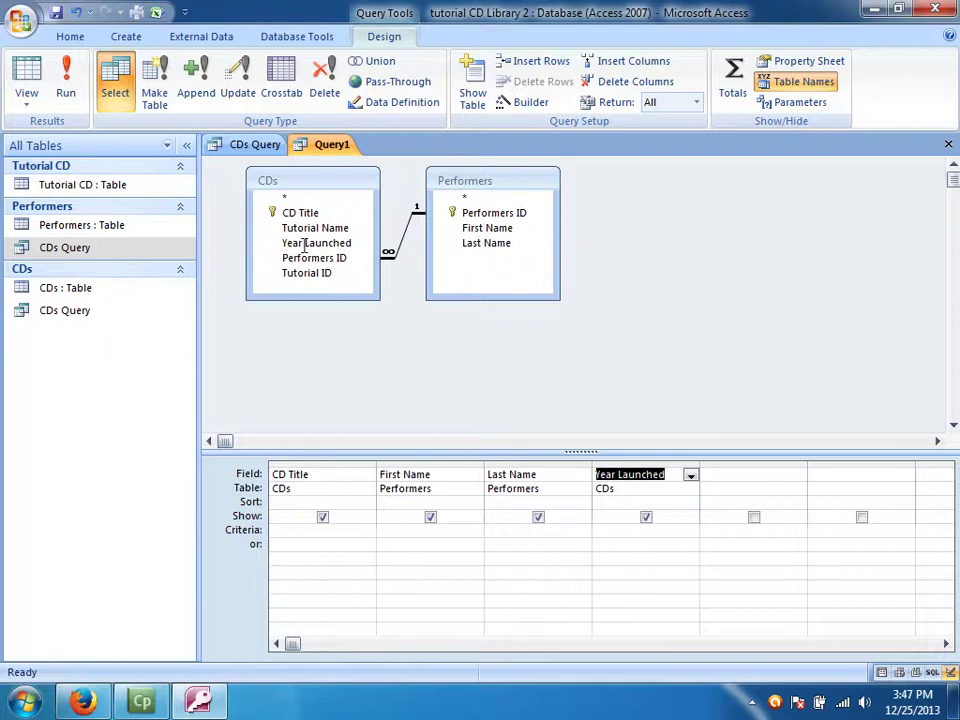
left_click(644, 491)
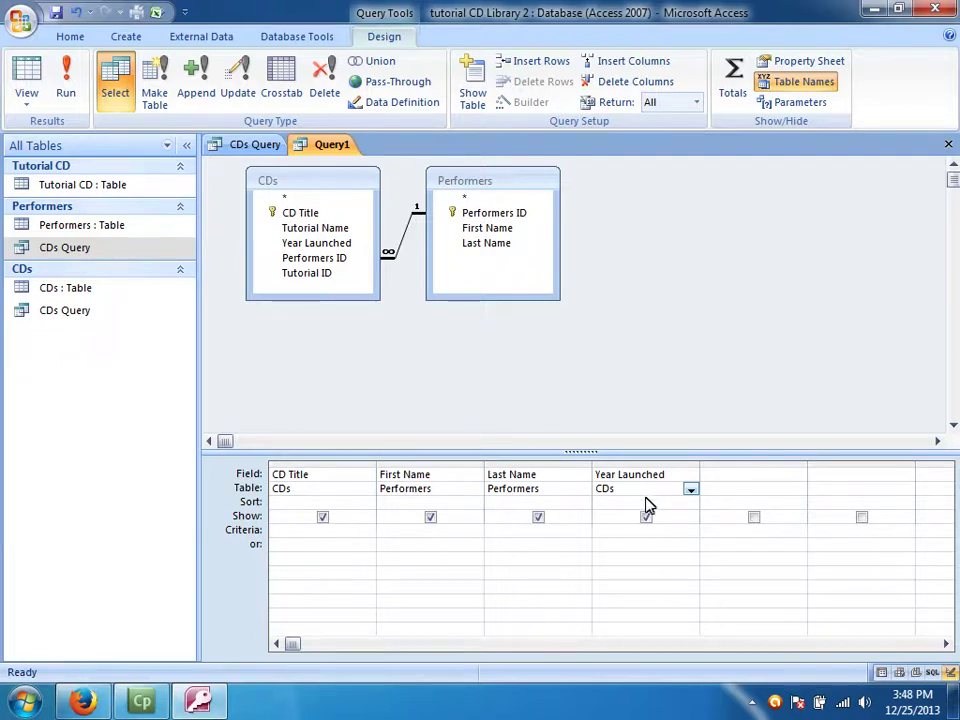
left_click(646, 517)
Build the Year Launched criterion [CDs]![Year Launched] = 2013 in Expression Builder.
left_click(630, 530)
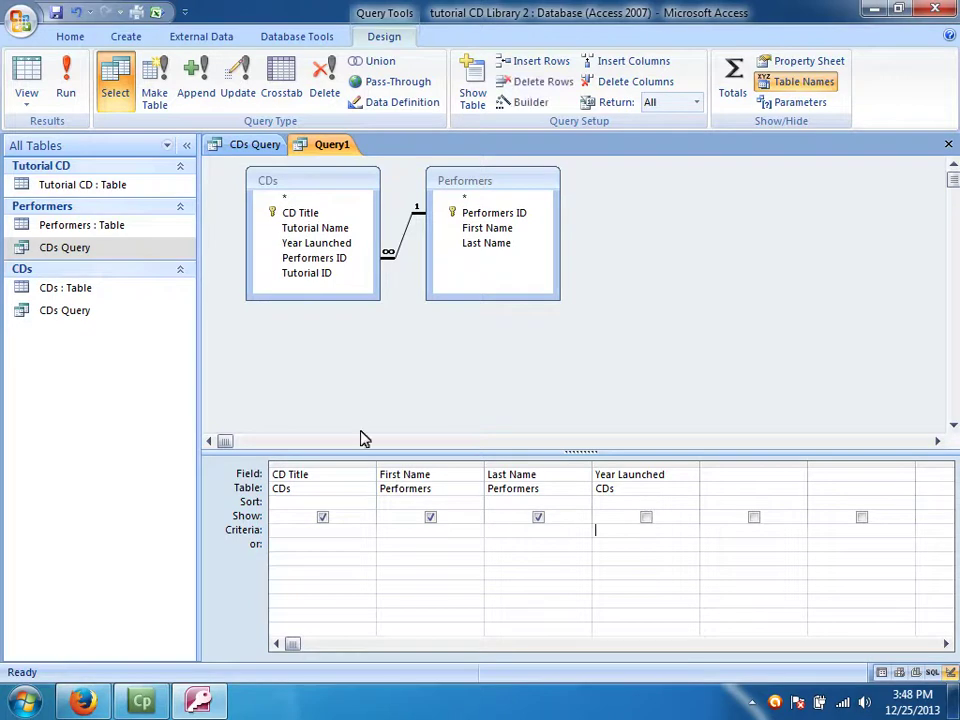
left_click(520, 105)
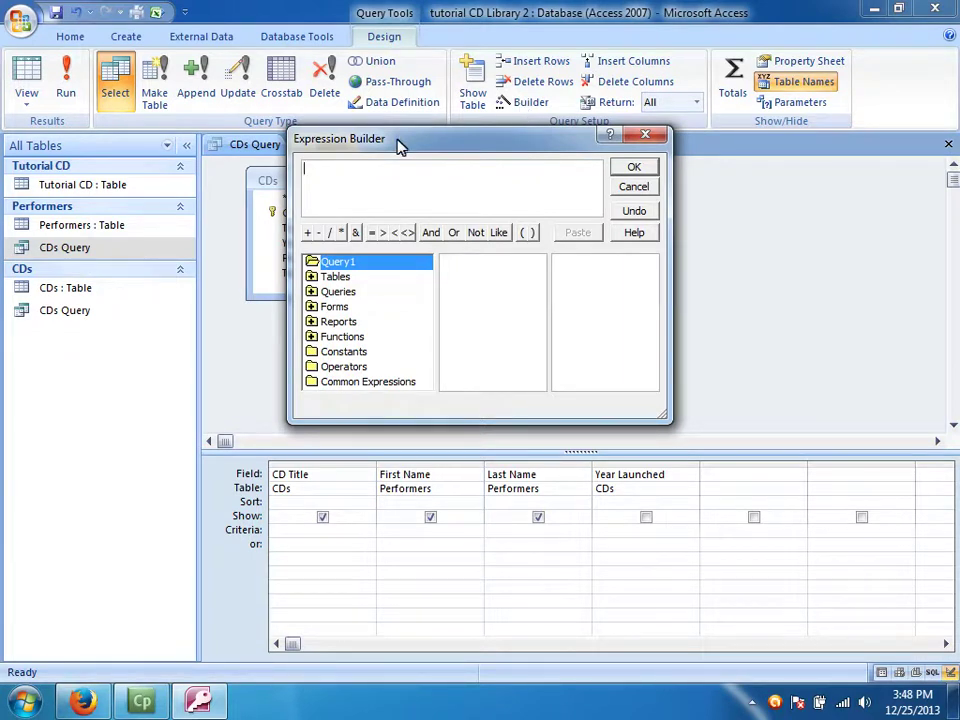
double_click(331, 278)
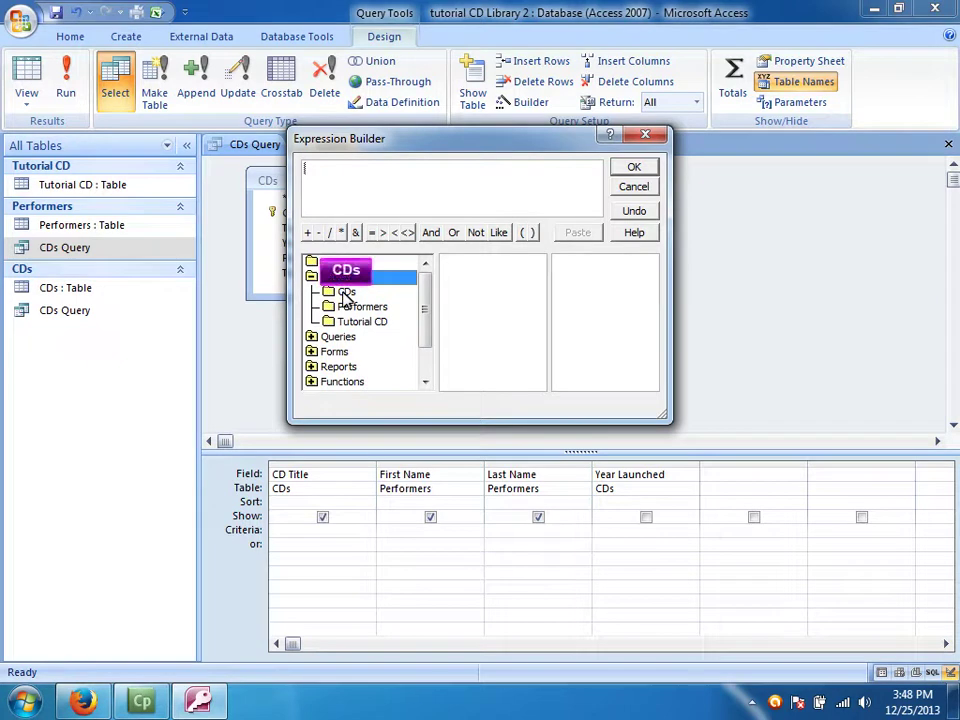
left_click(345, 295)
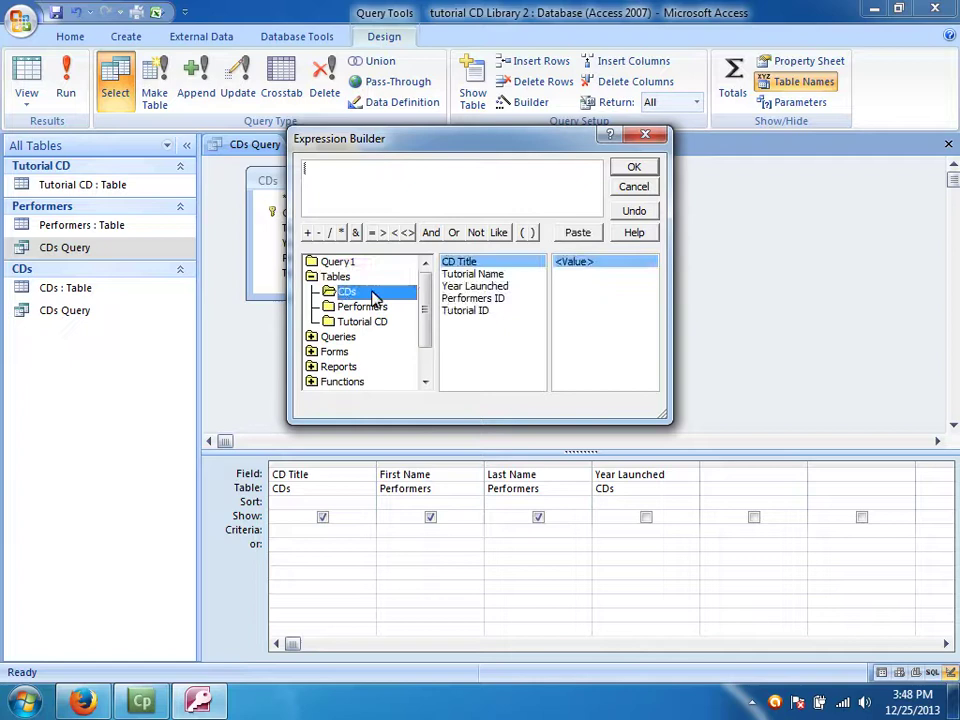
double_click(485, 287)
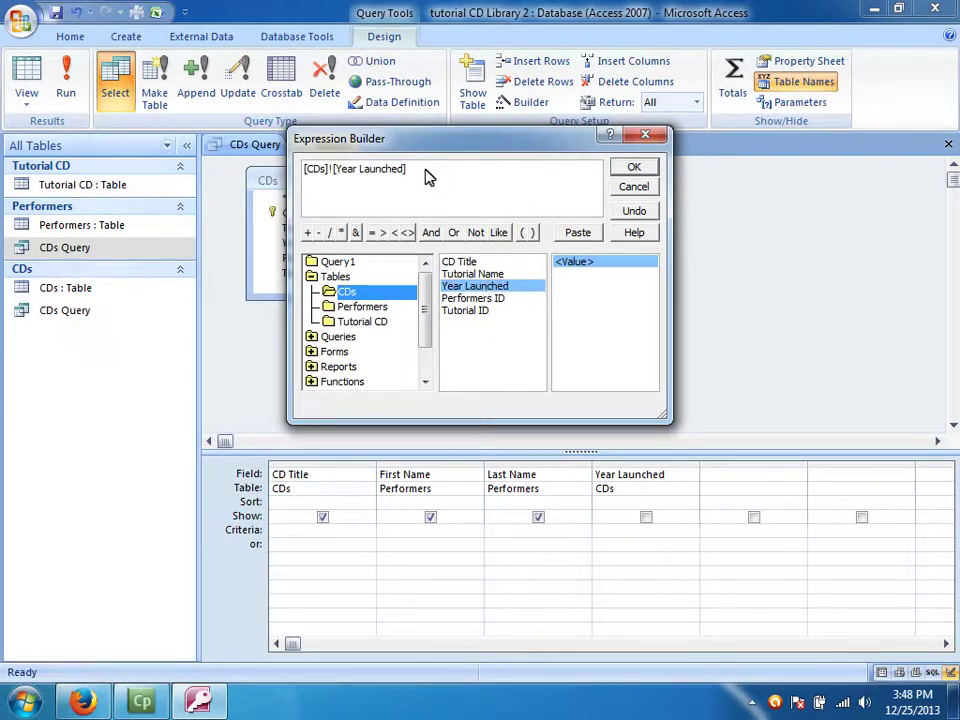
left_click(372, 234)
type("2013")
left_click(635, 168)
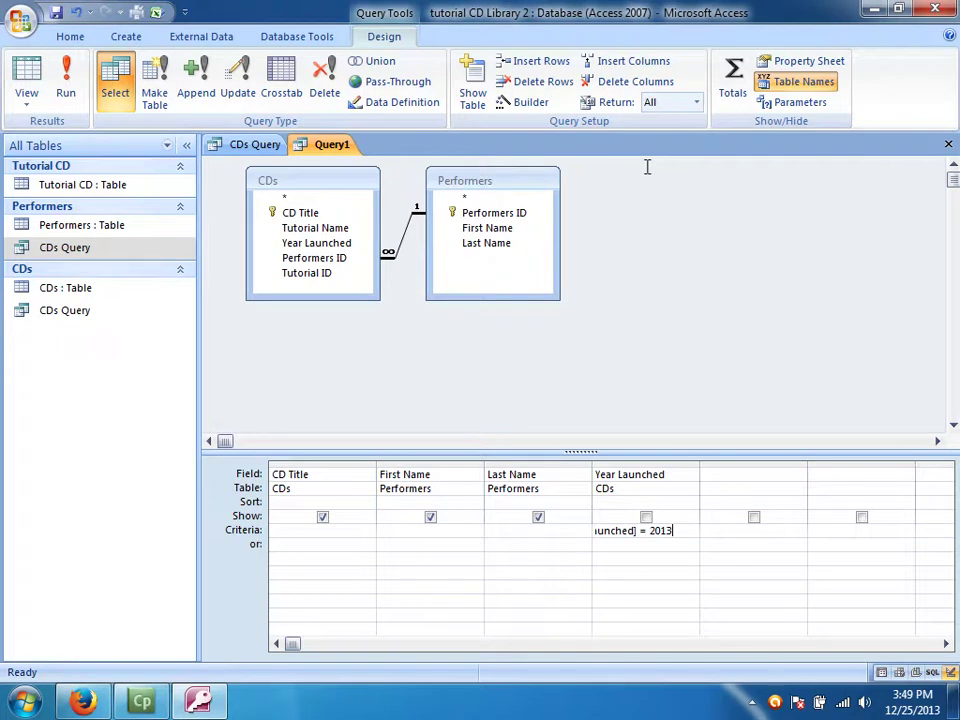
left_click(611, 546)
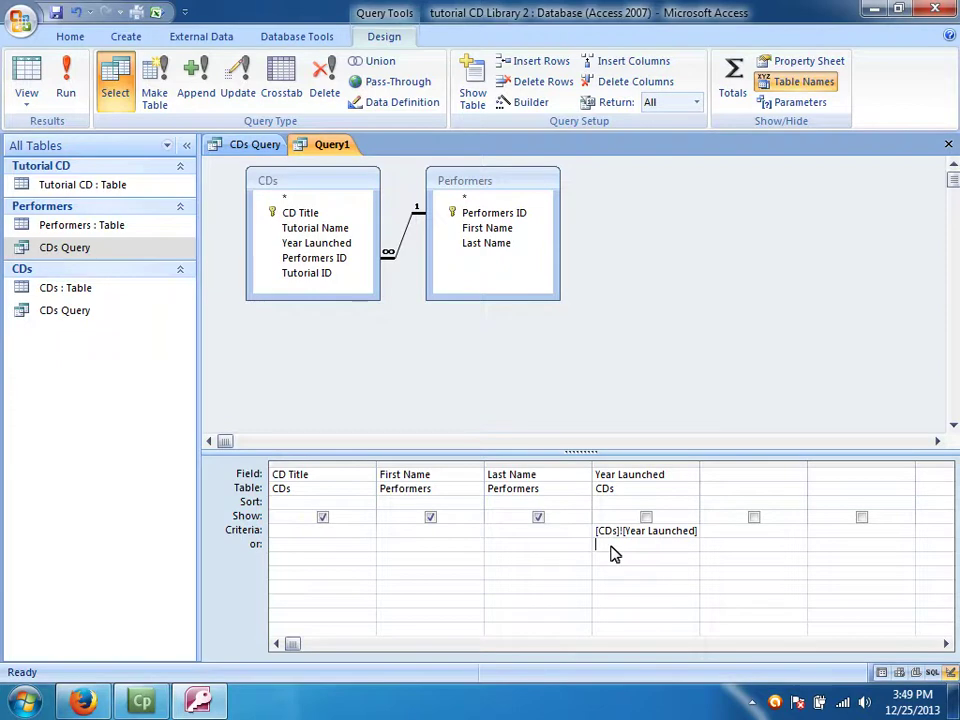
left_click(66, 100)
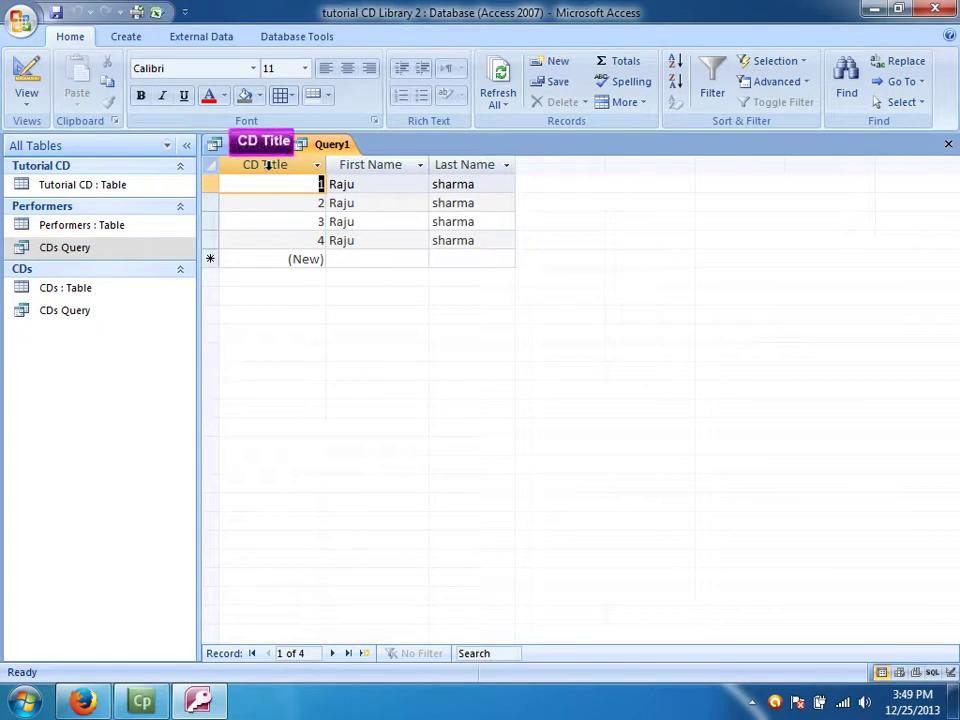
left_click(268, 165)
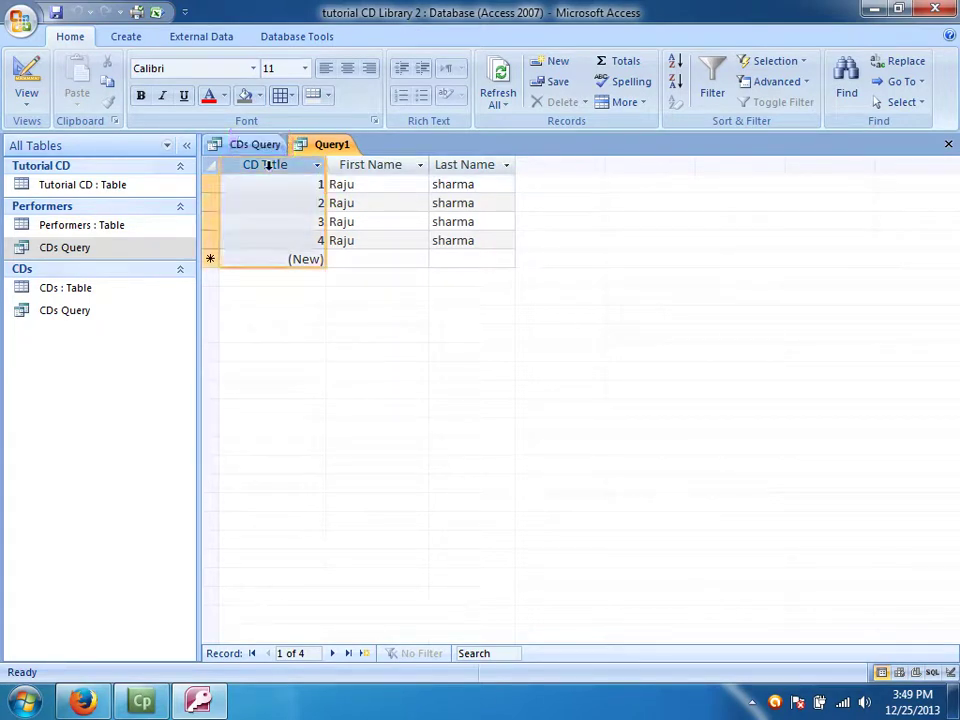
left_click(366, 165)
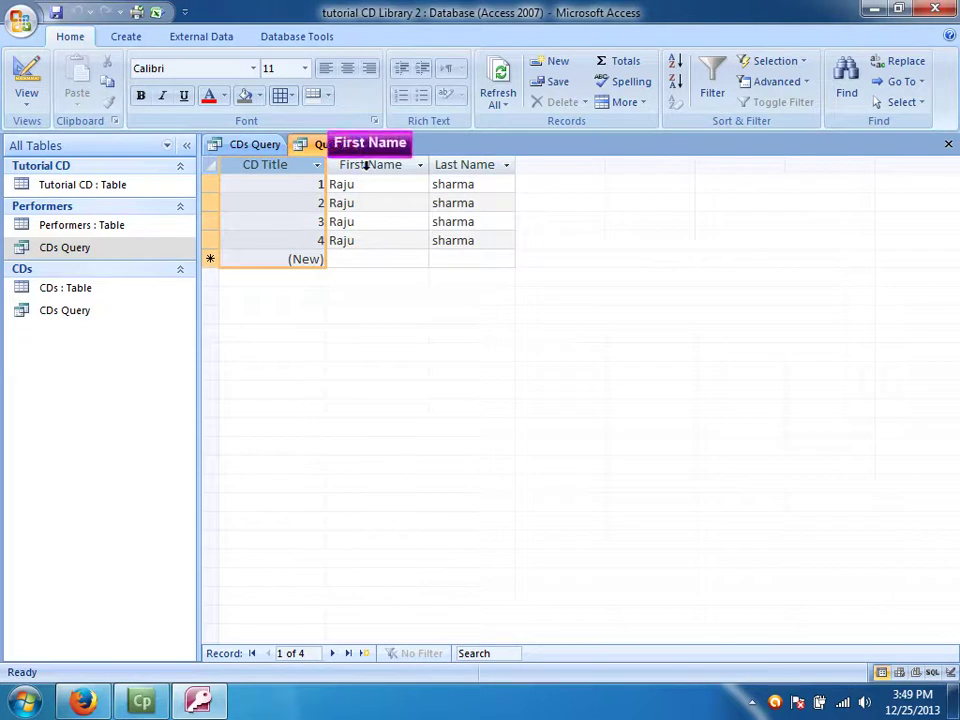
left_click(366, 165)
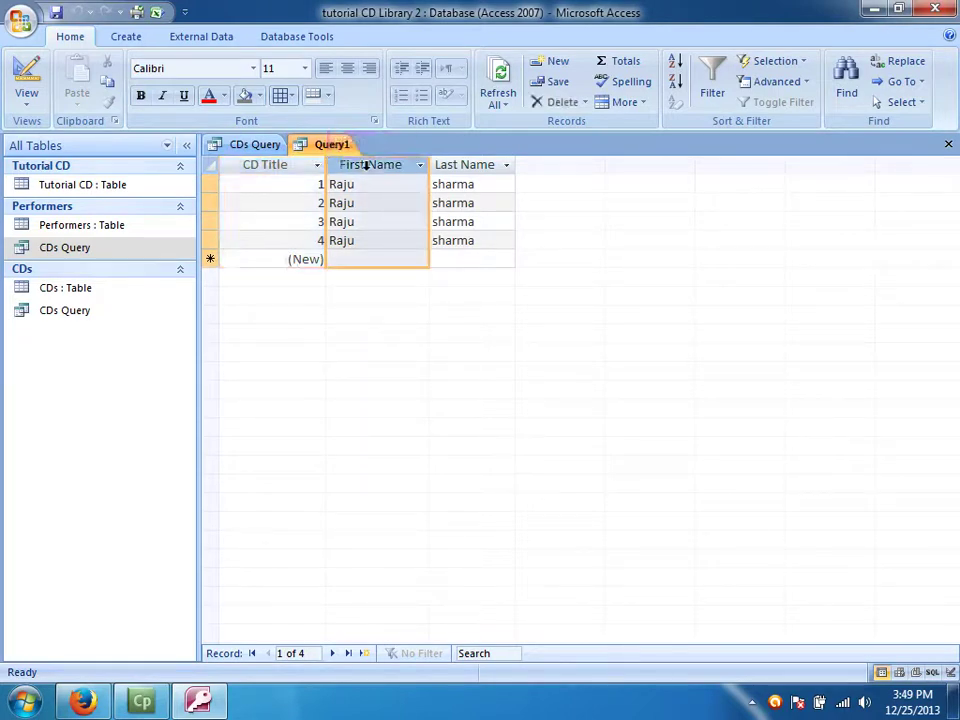
left_click(461, 166)
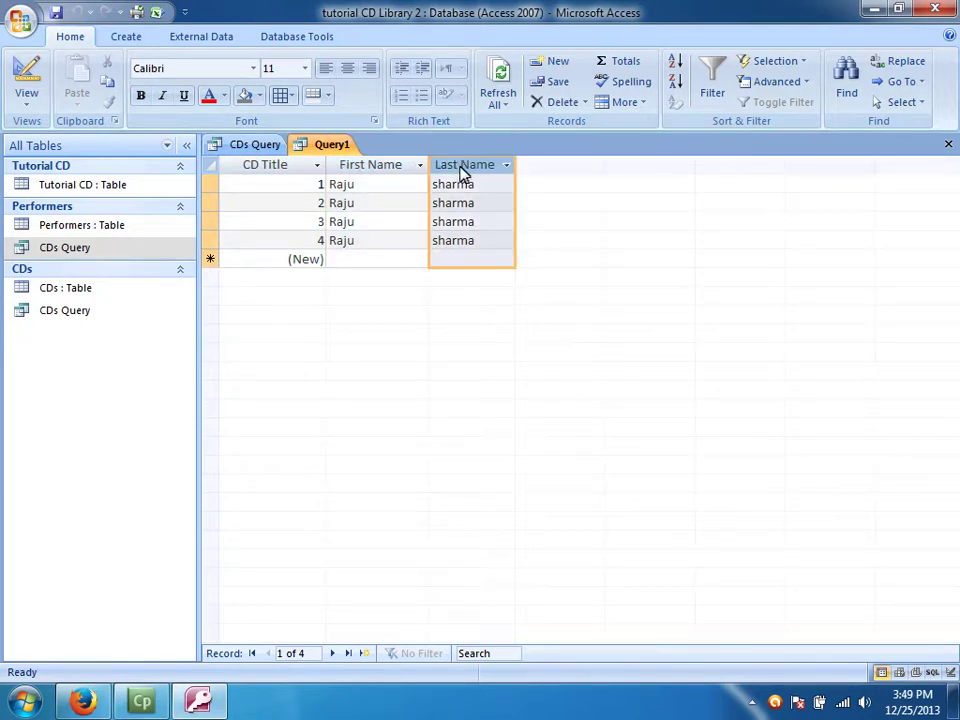
Tick Year Launched's Show box and rerun the query to list the four 2013 records.
left_click(27, 80)
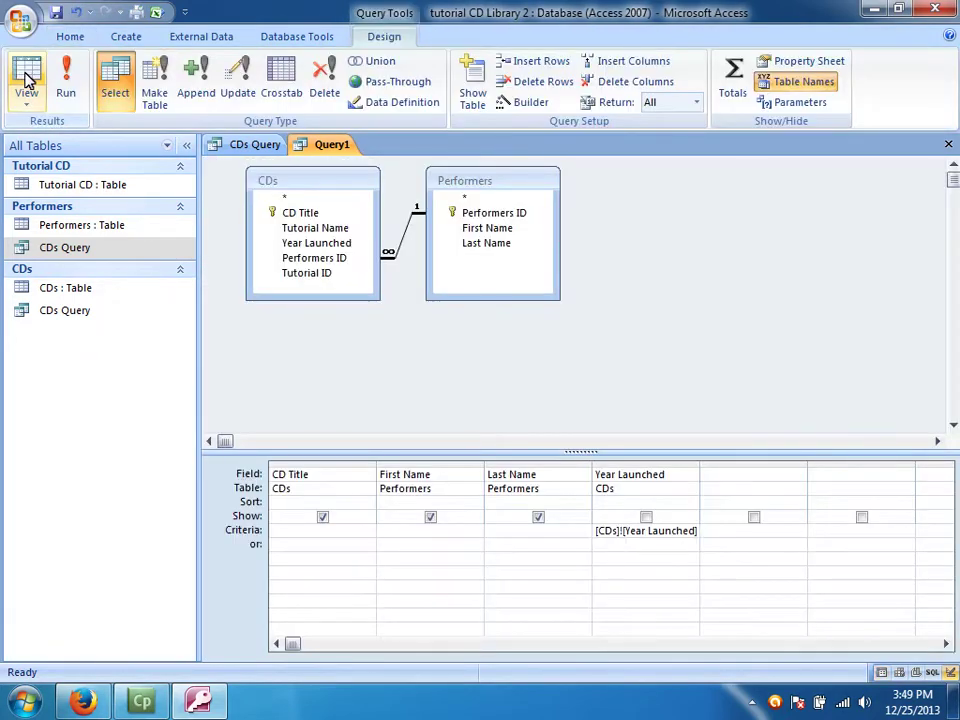
left_click(646, 517)
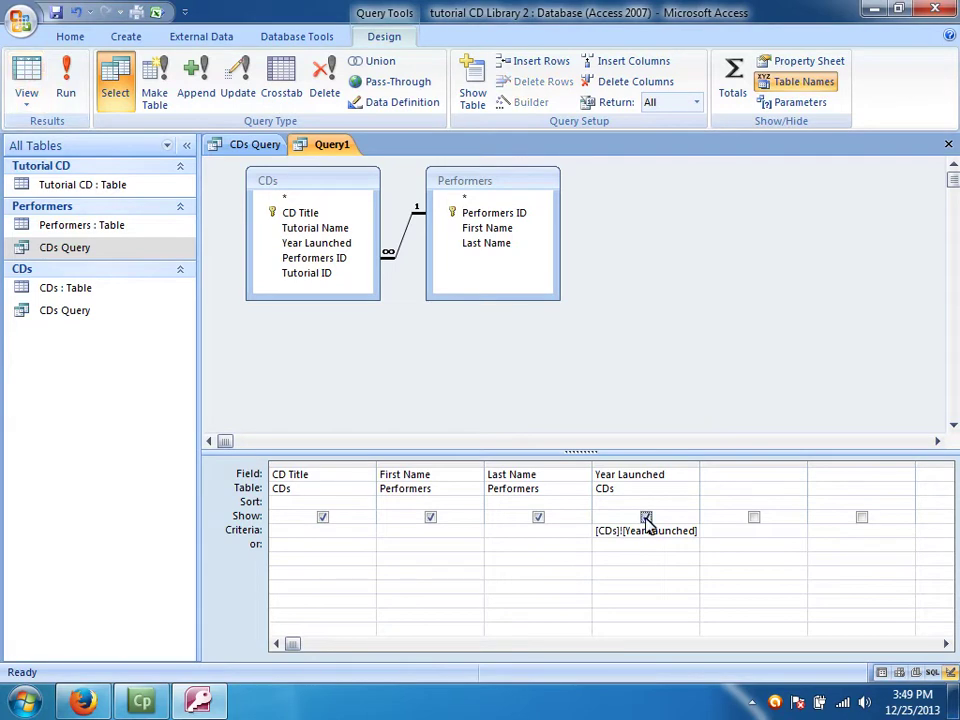
left_click(66, 98)
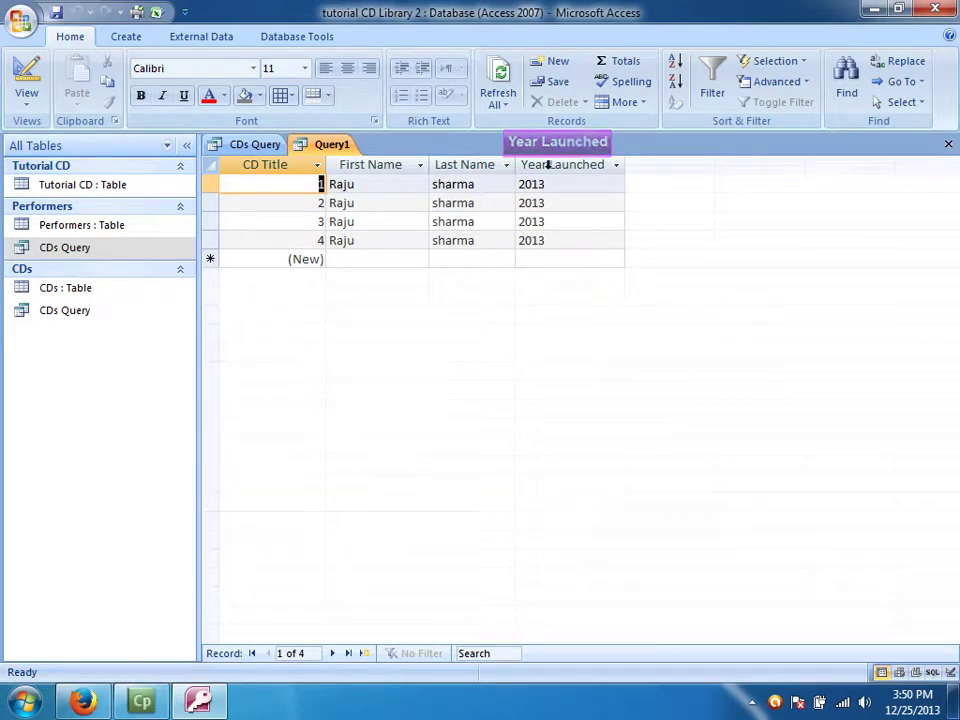
left_click(548, 166)
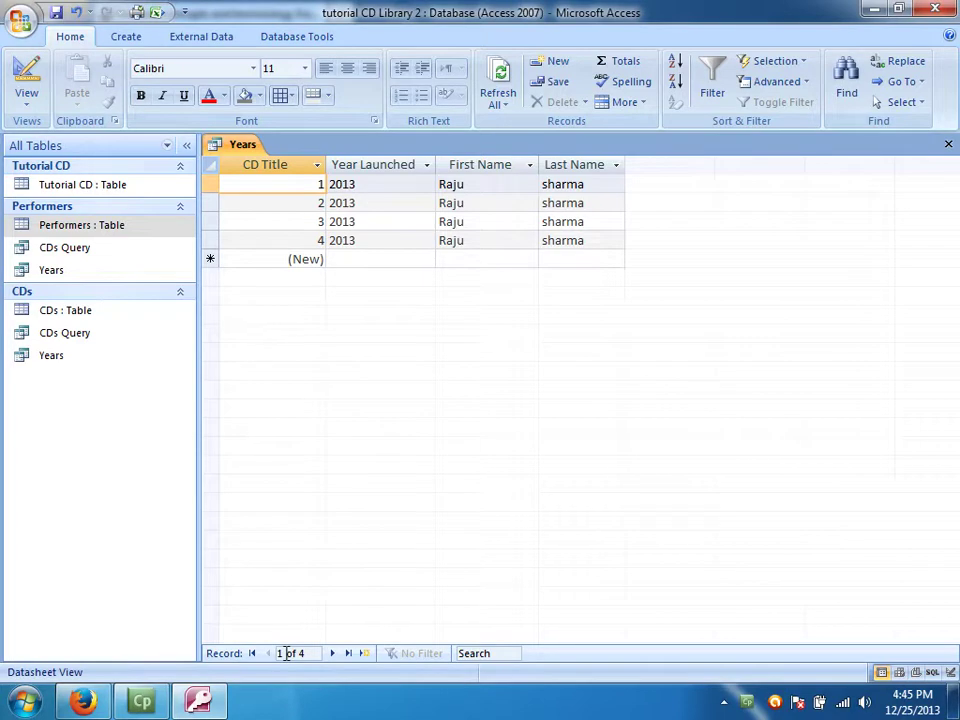
Add a Totals row and set the Year Launched total to Count, giving 4.
left_click(354, 263)
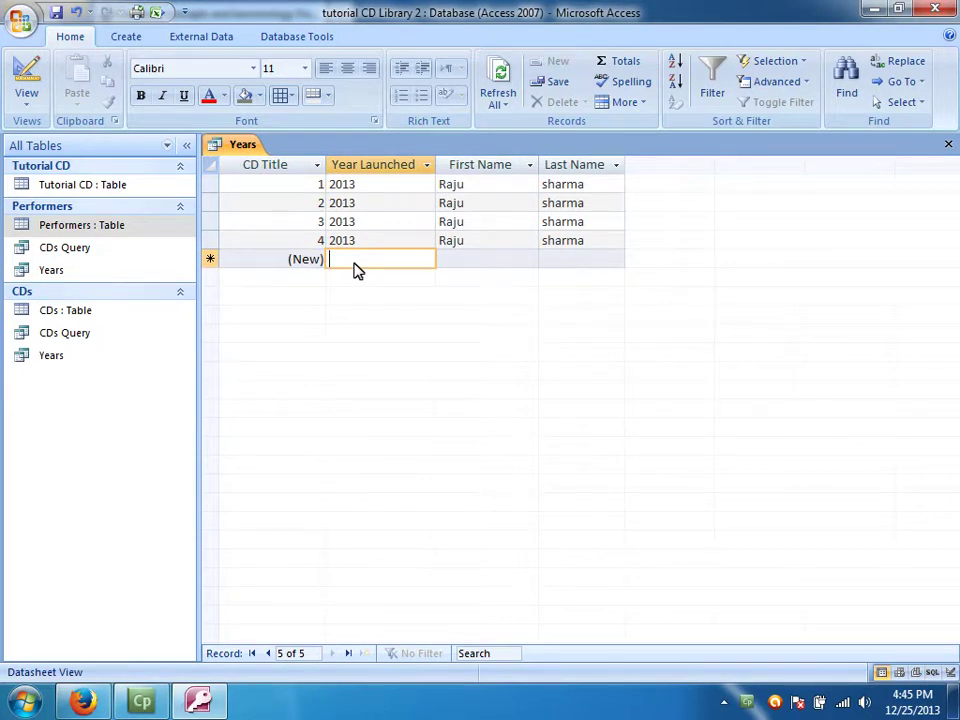
left_click(625, 64)
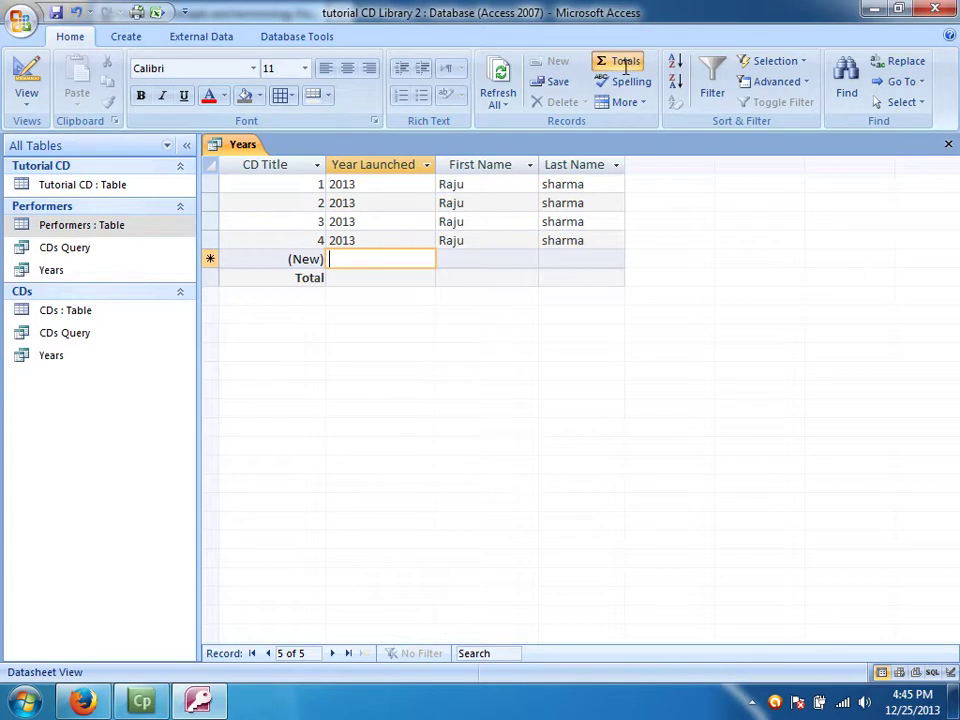
left_click(307, 281)
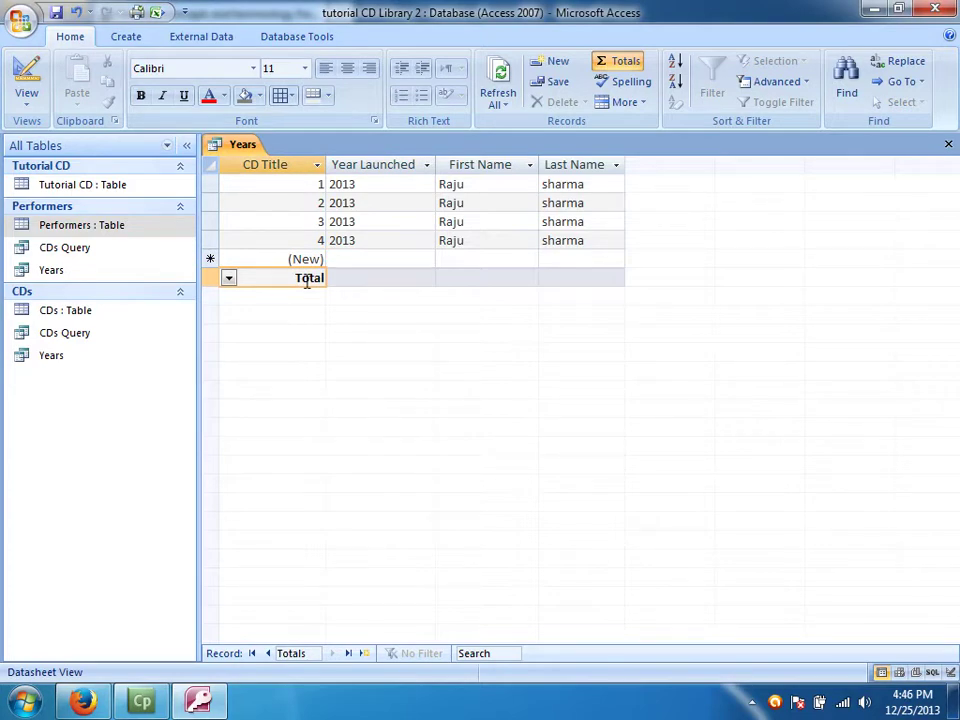
left_click(379, 277)
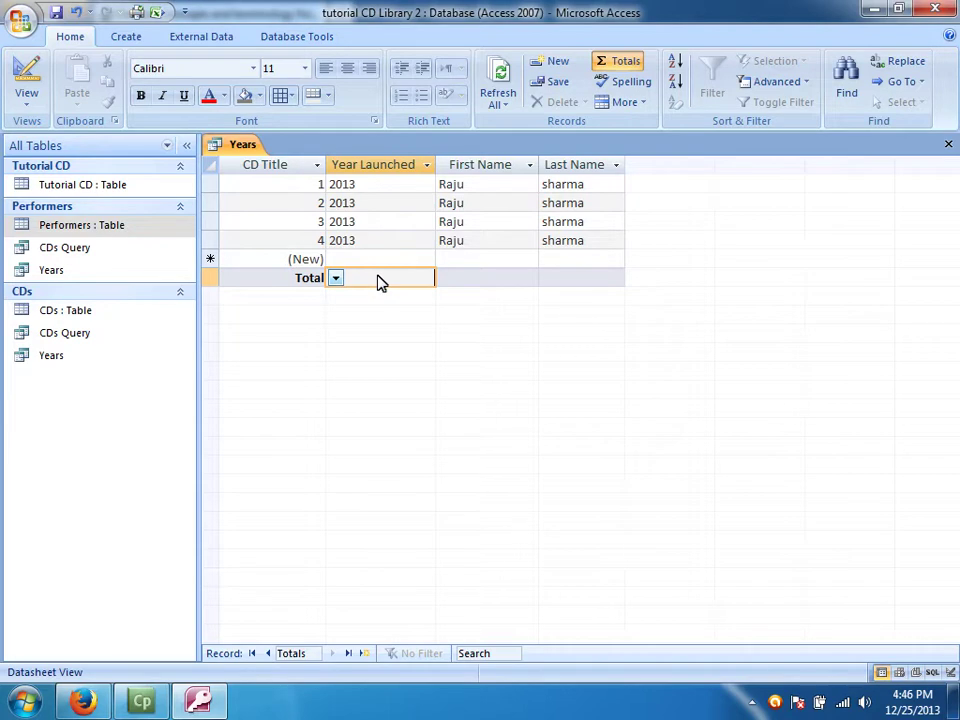
left_click(336, 278)
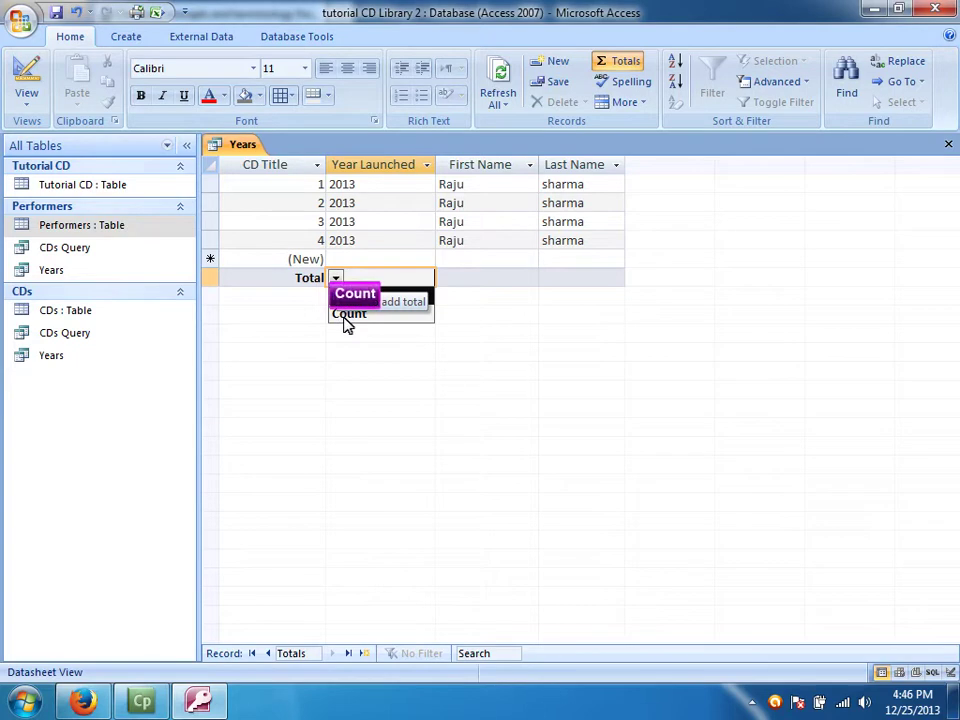
left_click(344, 316)
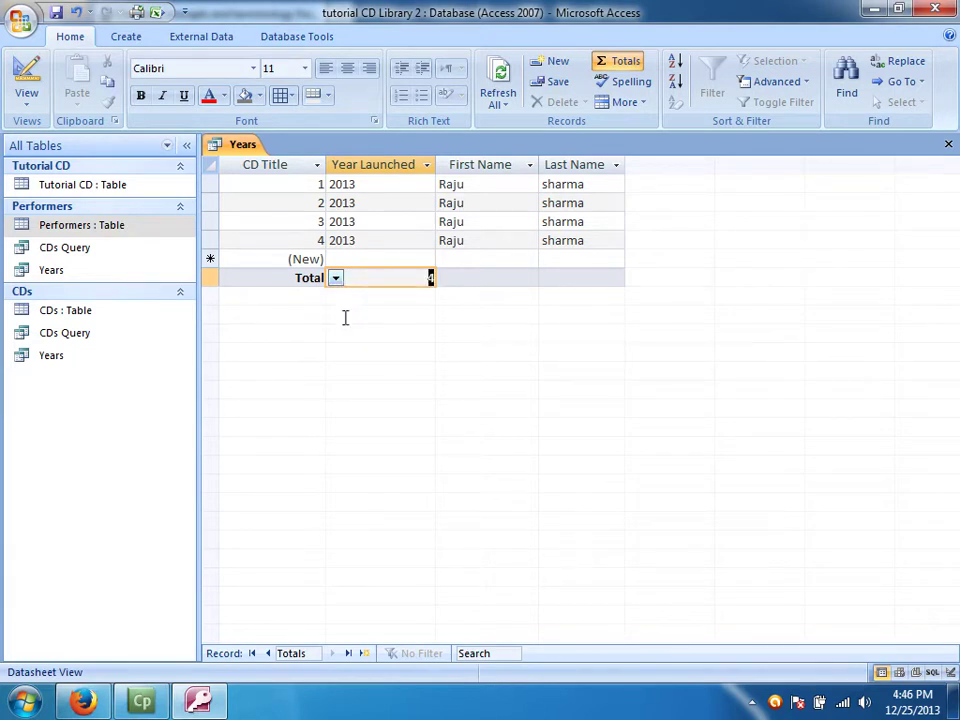